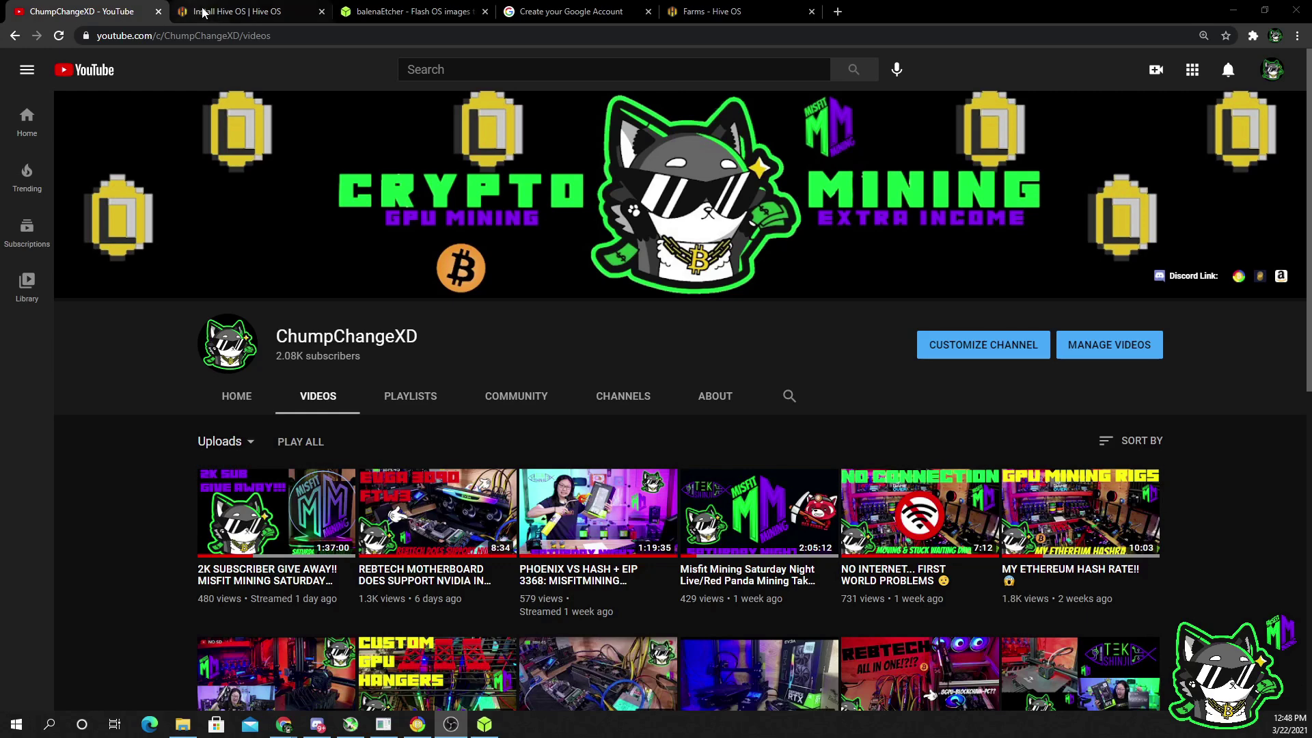
Download the stable GPU Hive OS image as a ZIP and bring up balenaEtcher
click(250, 14)
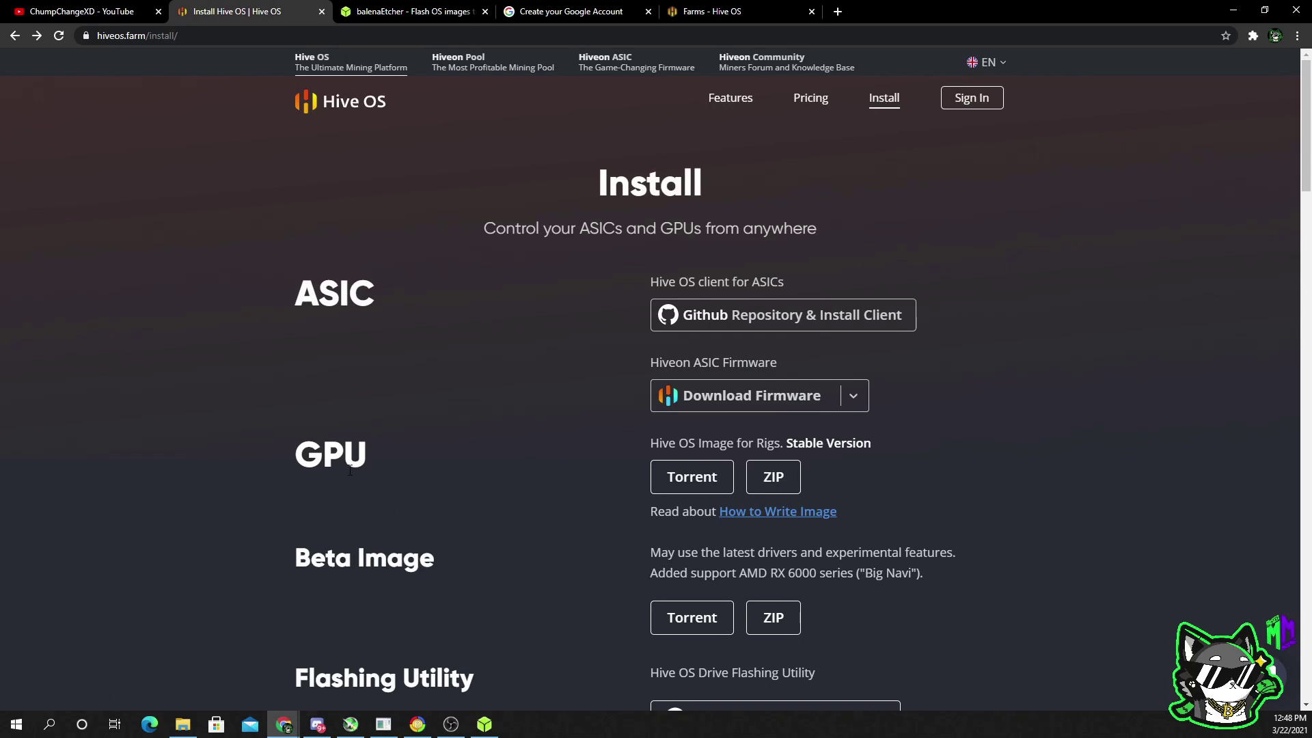
click(768, 478)
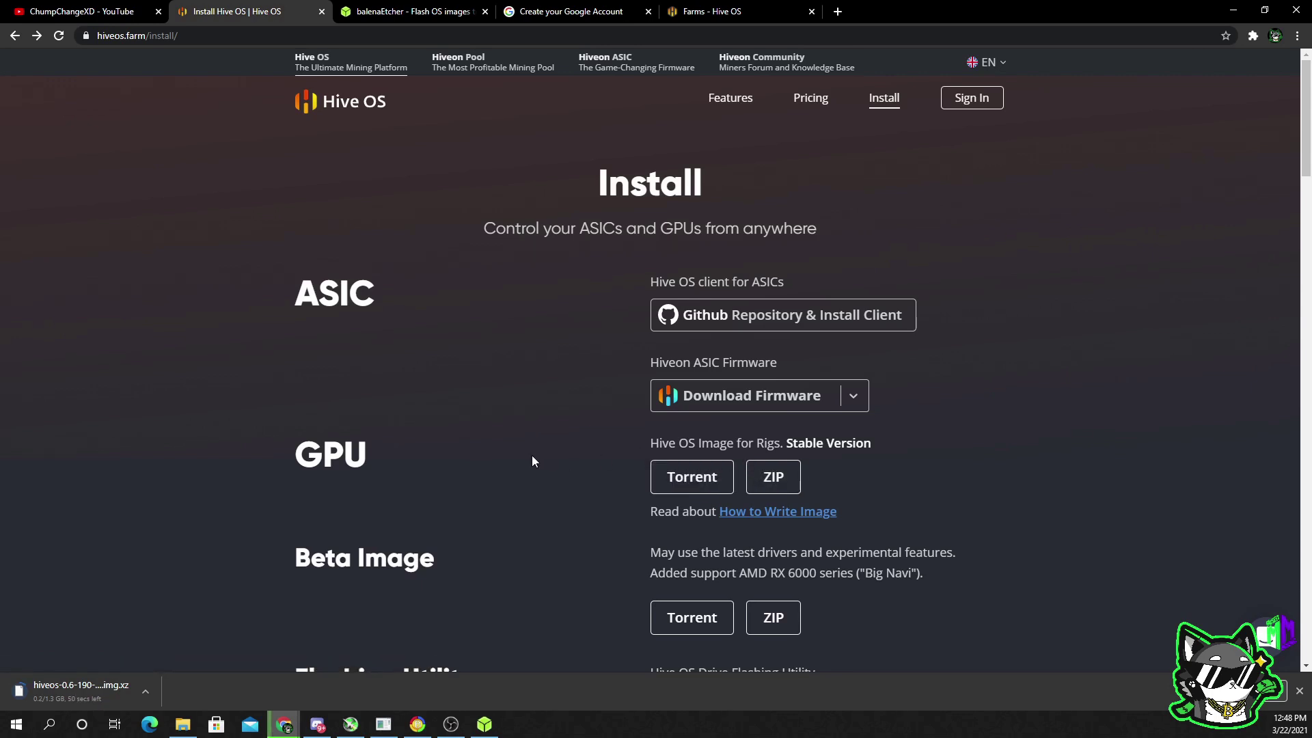
click(380, 21)
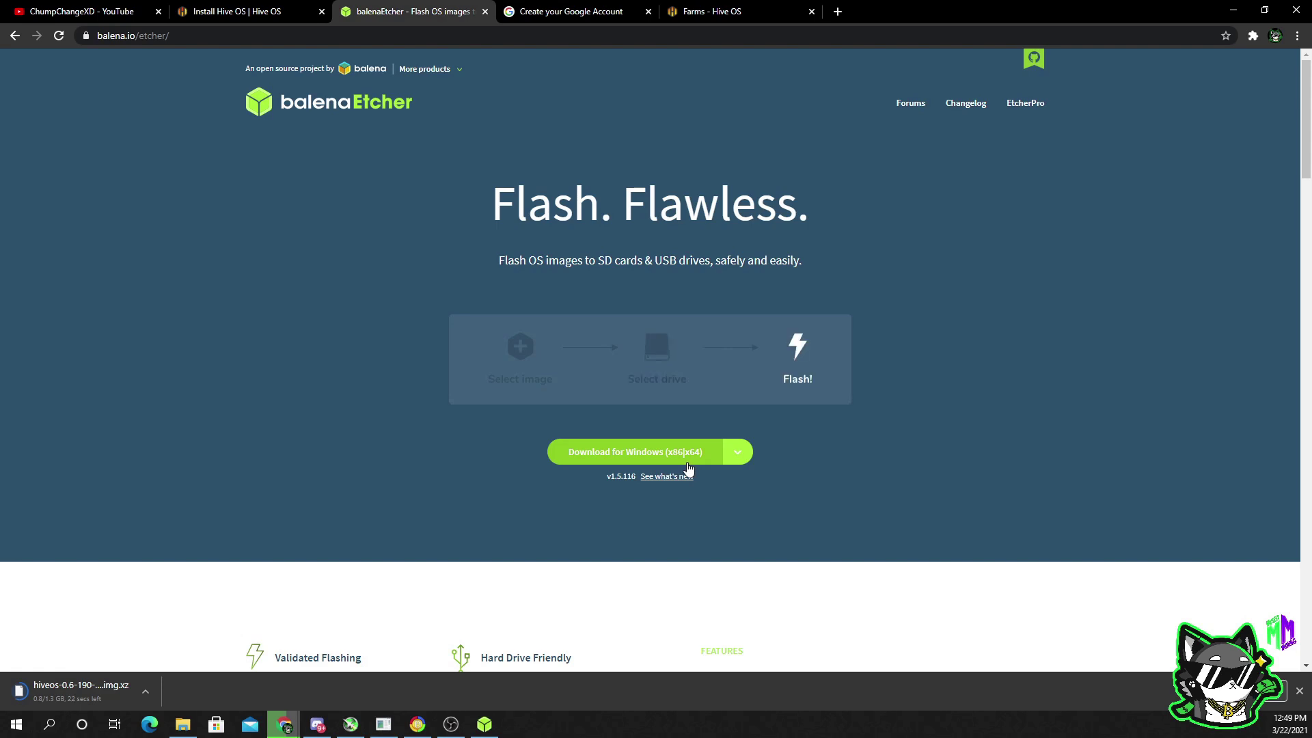
click(485, 726)
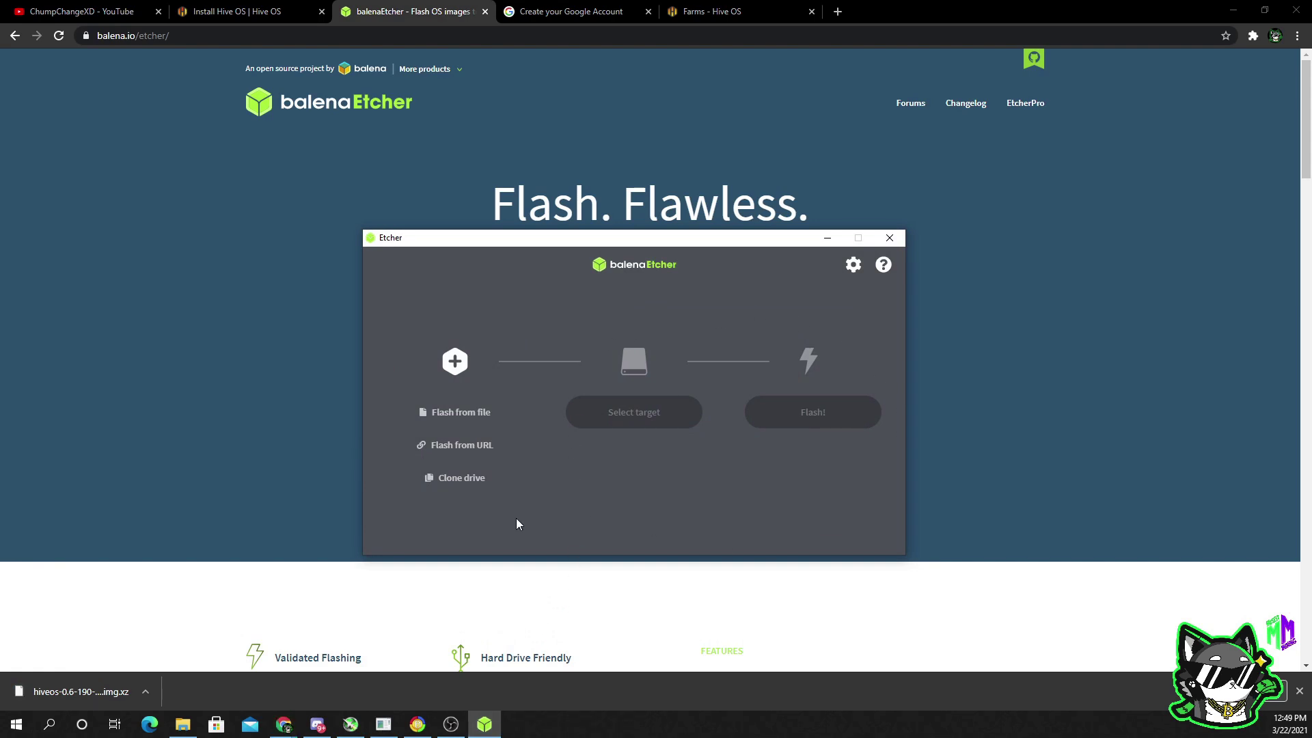
Load the hiveos .img.xz into Etcher and target the 31.2 GB SMI USB DISK
click(478, 412)
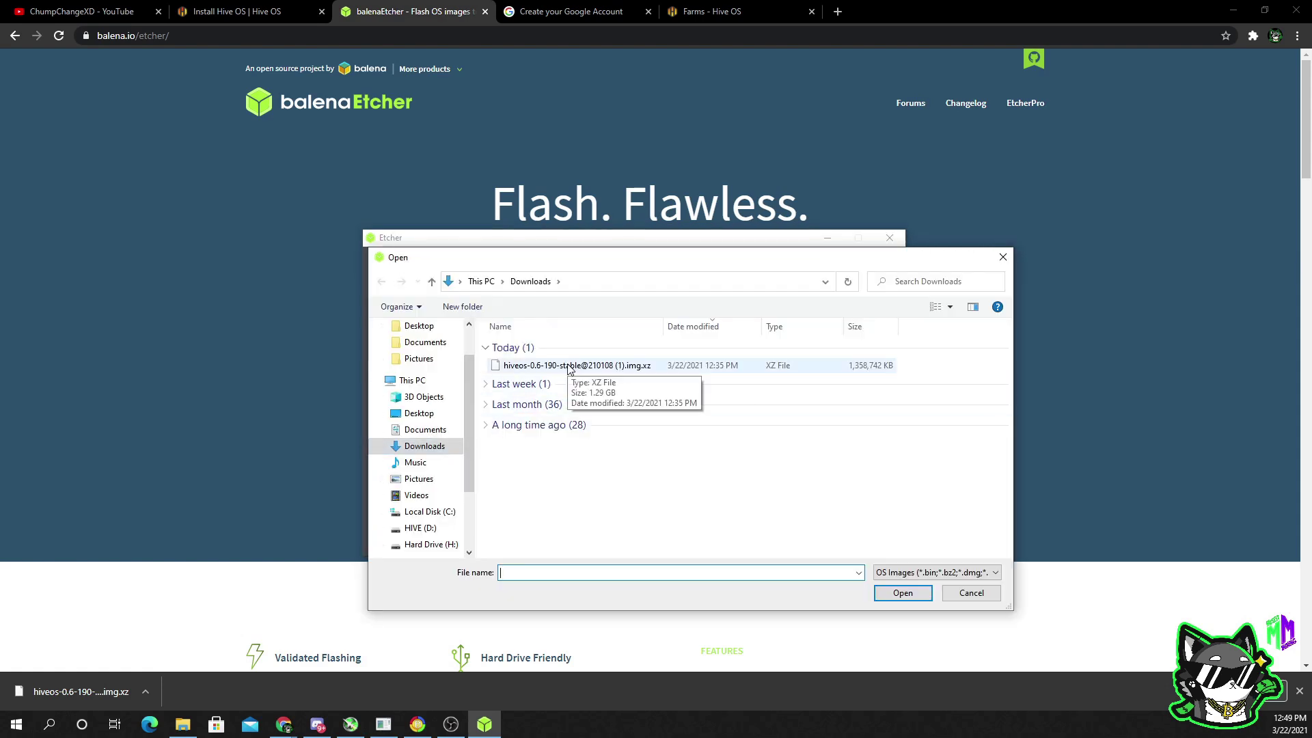
click(639, 370)
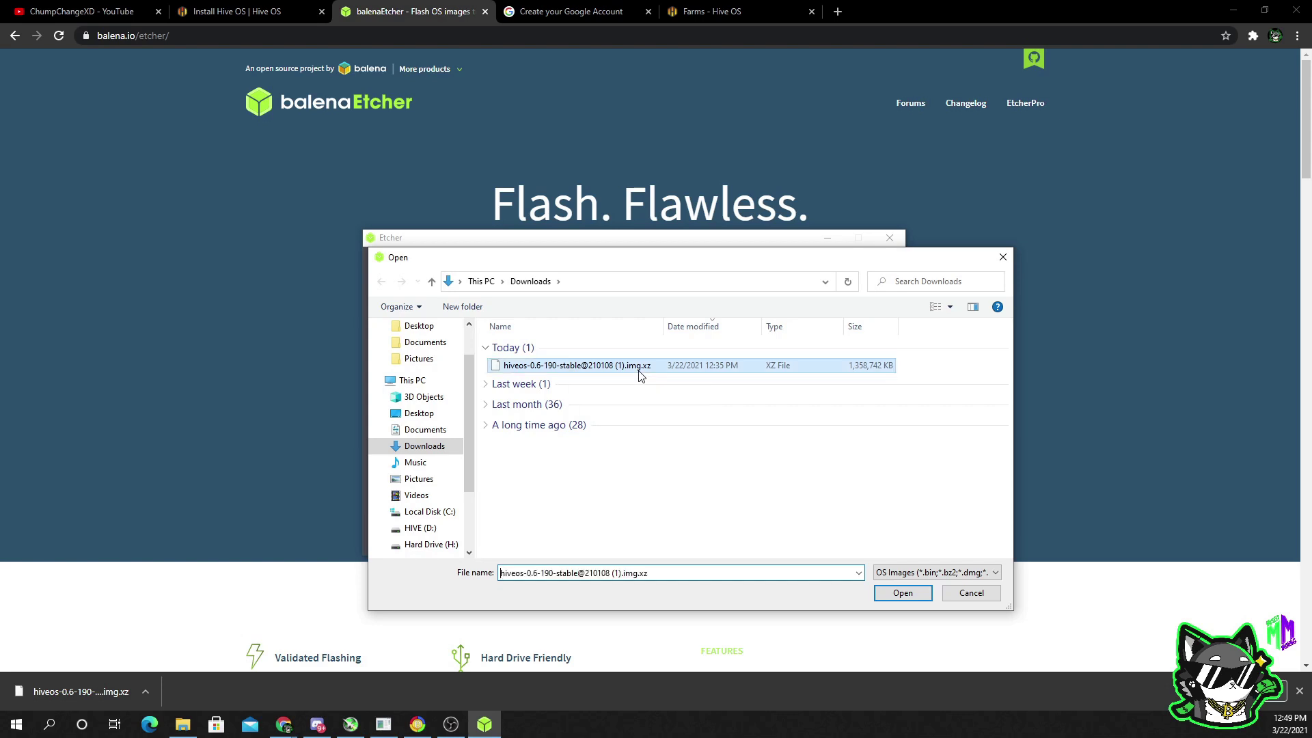
click(901, 594)
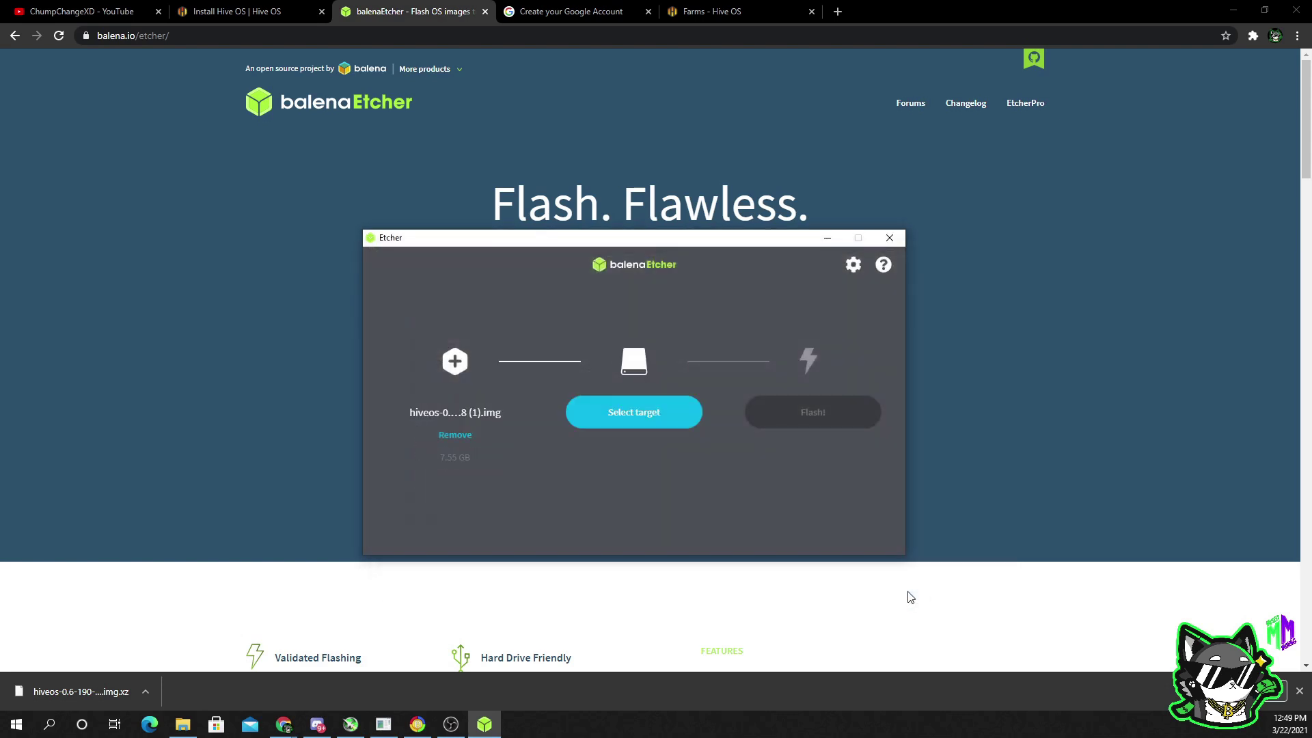
click(643, 429)
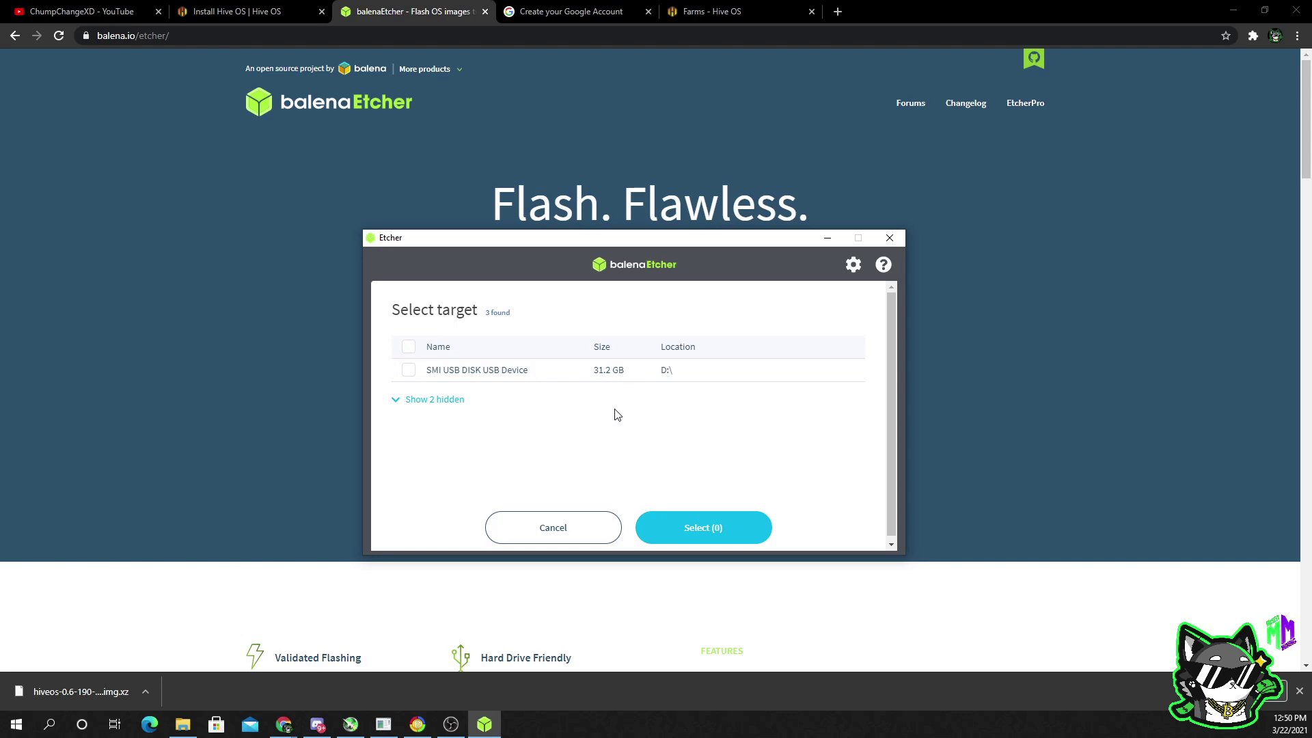
click(486, 384)
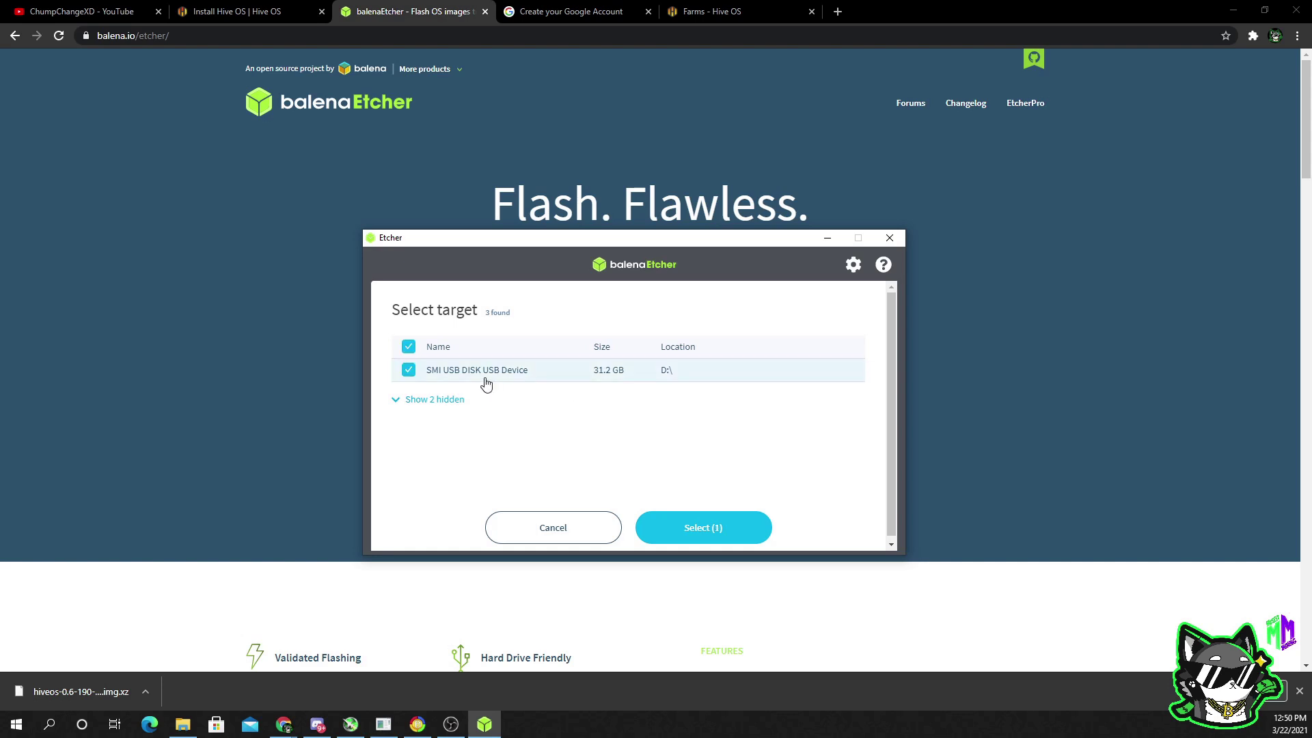
click(691, 530)
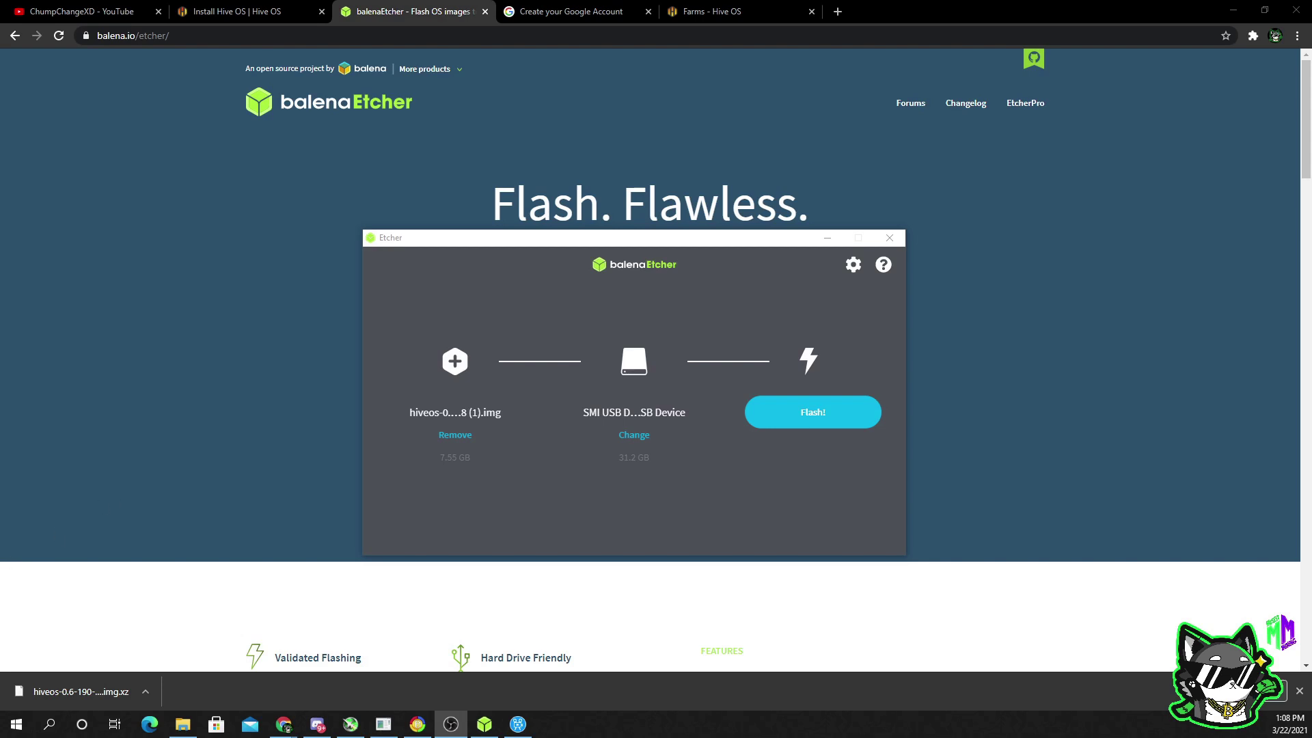
click(249, 13)
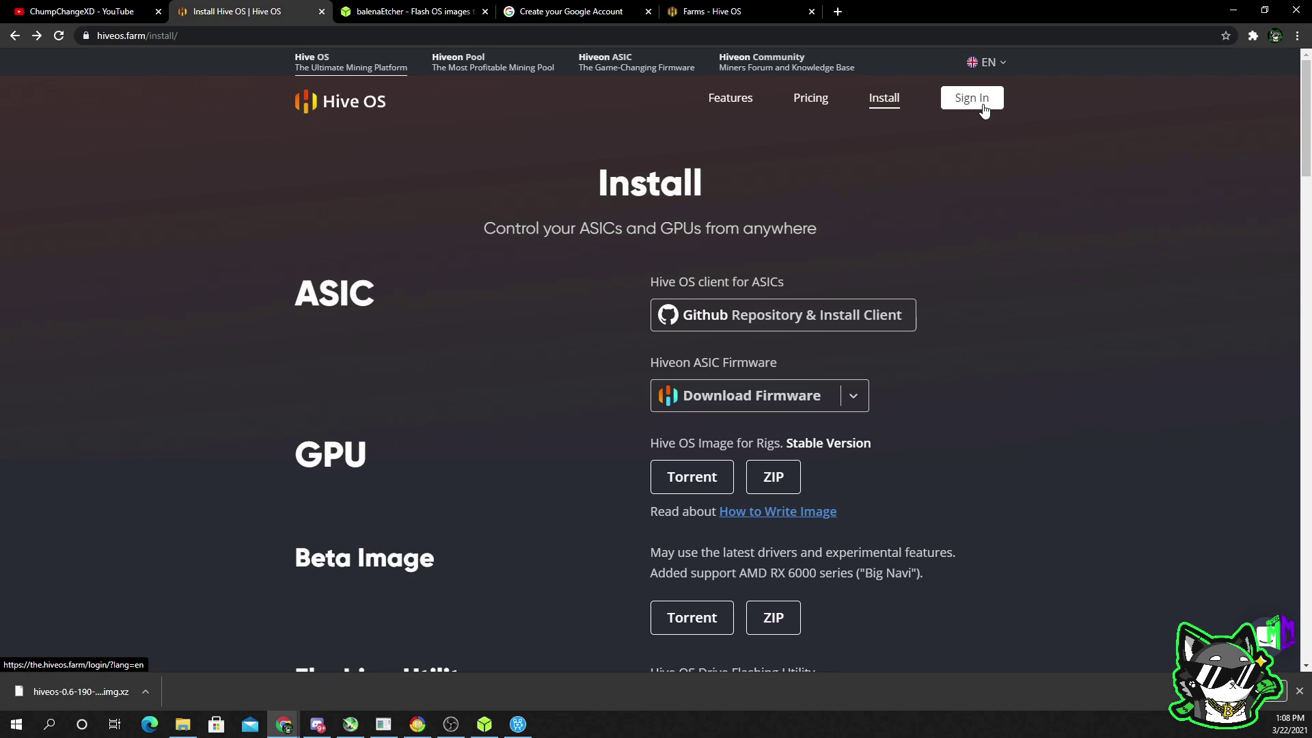
Sign in to the Hive OS farm and open rig-config-example.txt from HIVE (D:)
click(983, 107)
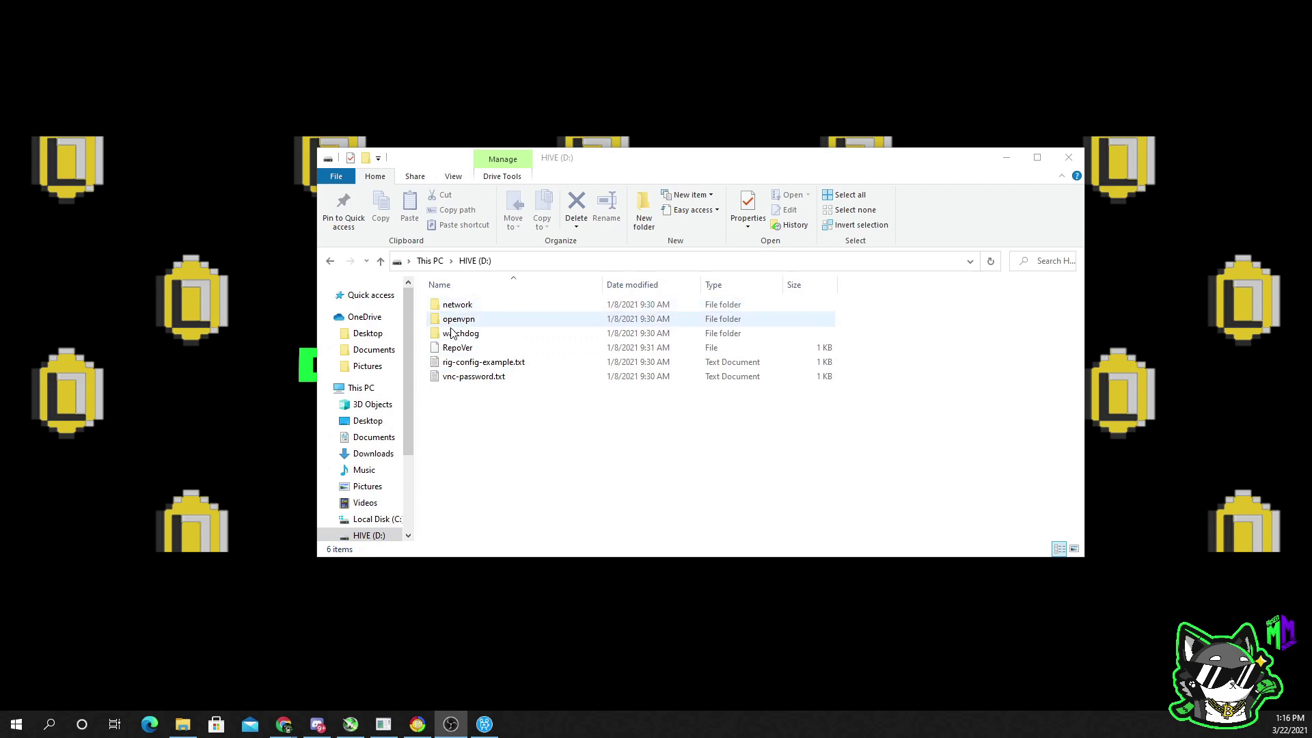
double_click(517, 368)
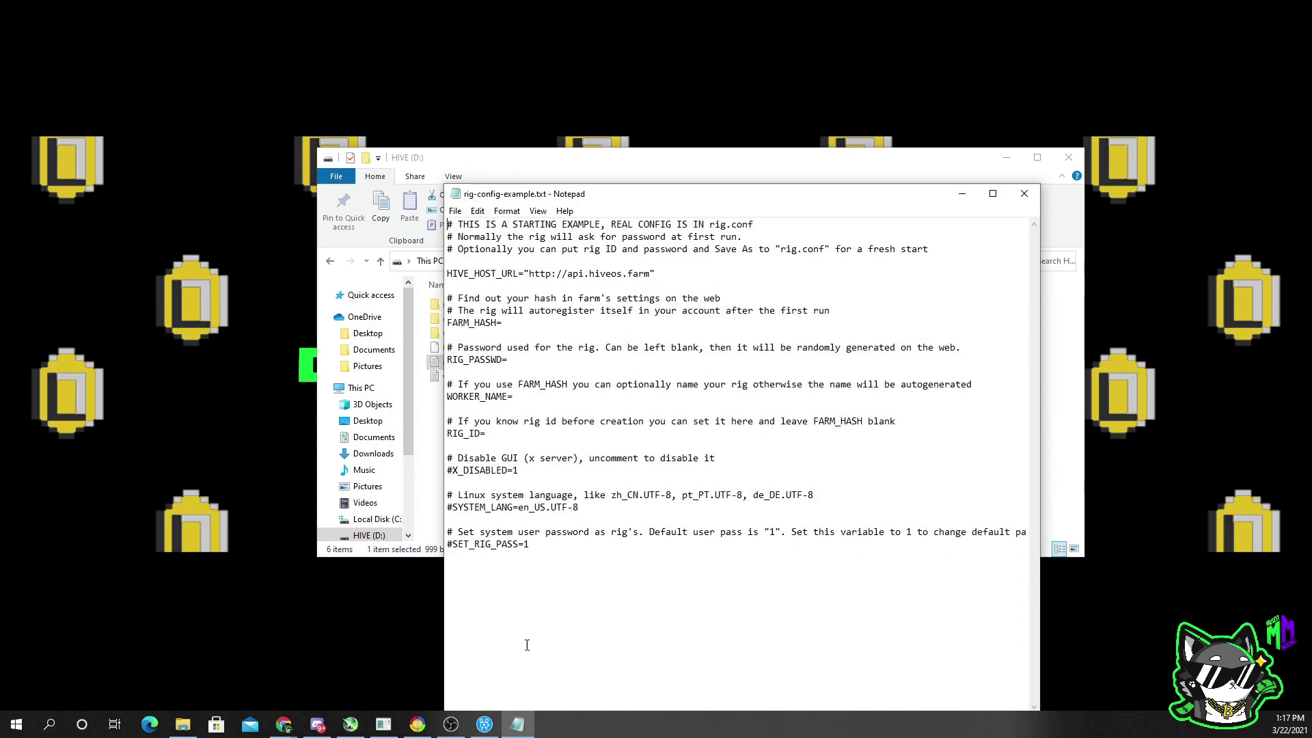
Paste the farm hash from Hive OS Settings after FARM_HASH= in the config
click(283, 725)
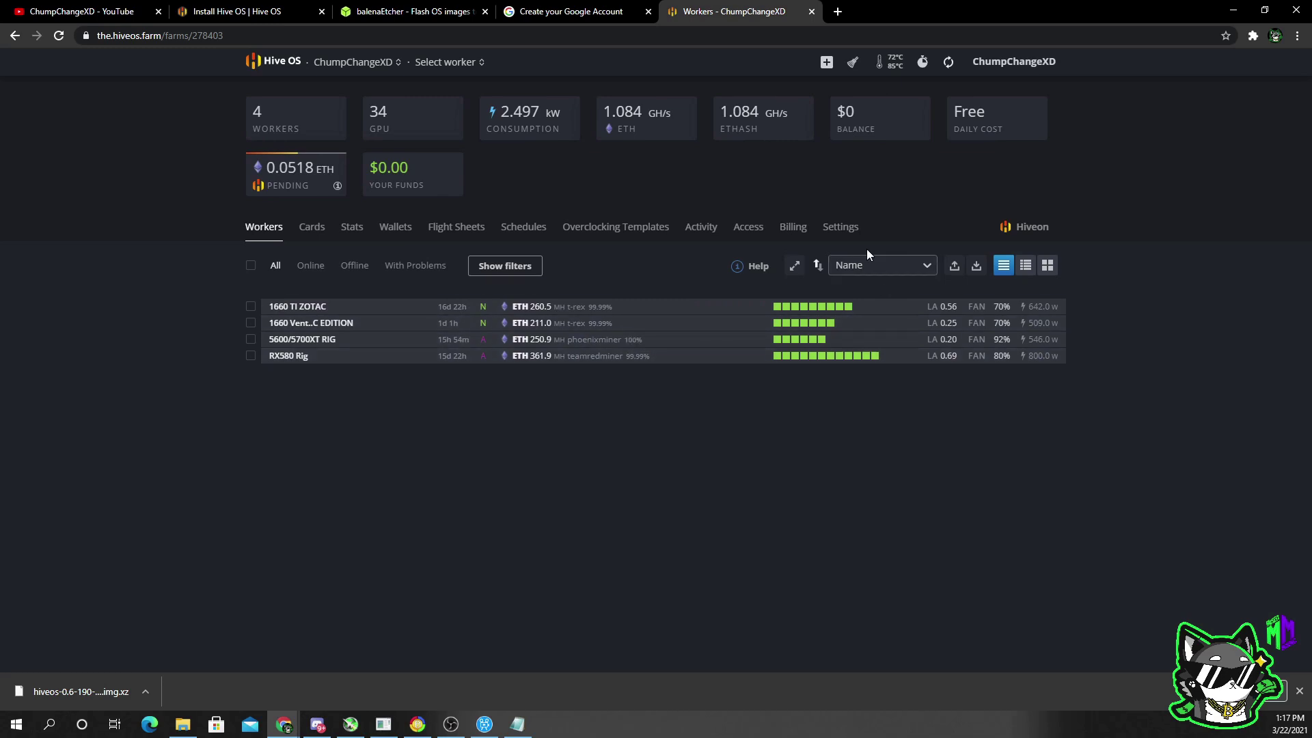
click(844, 236)
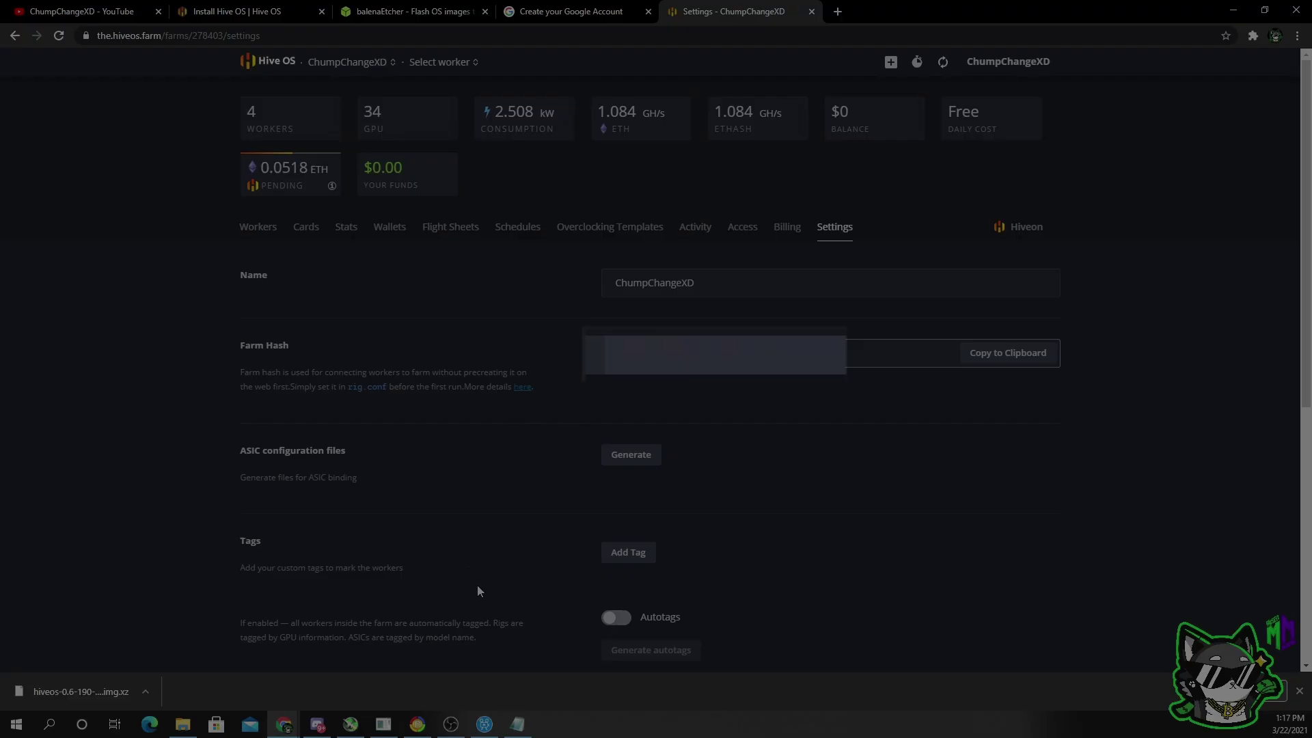
click(517, 723)
click(503, 322)
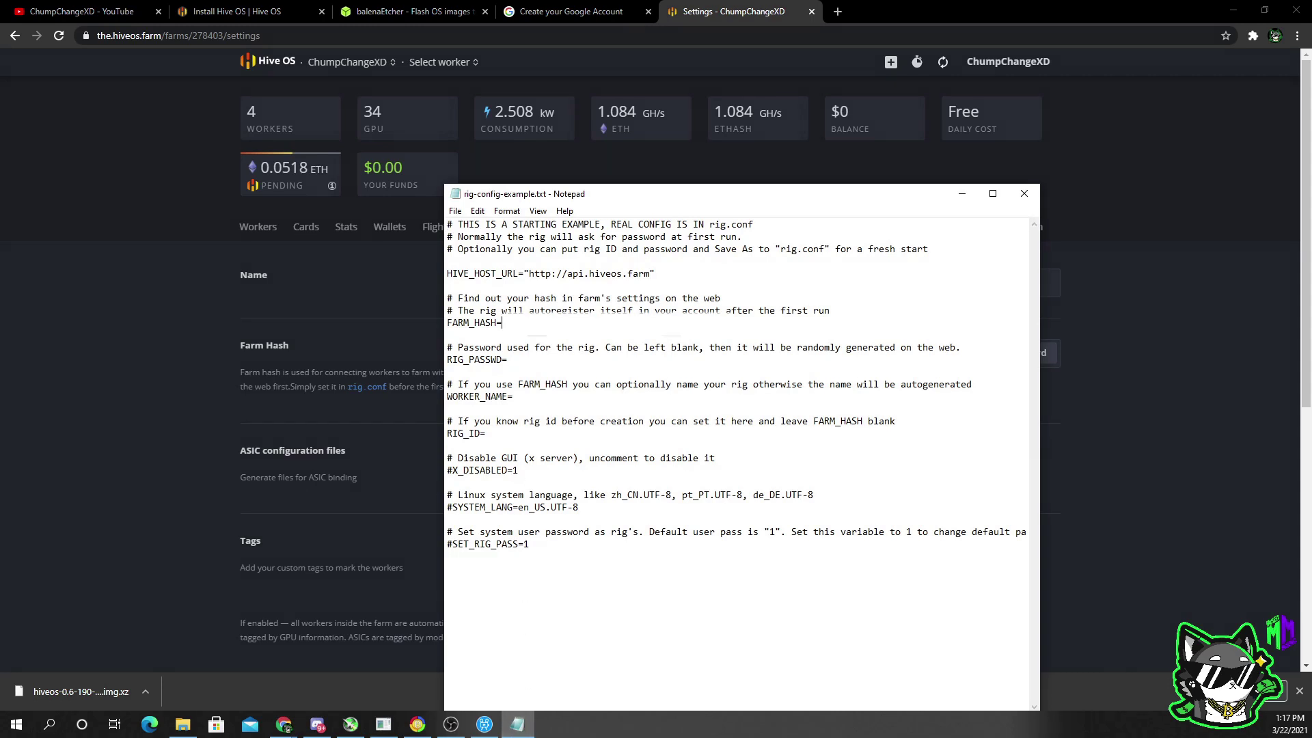
right_click(515, 335)
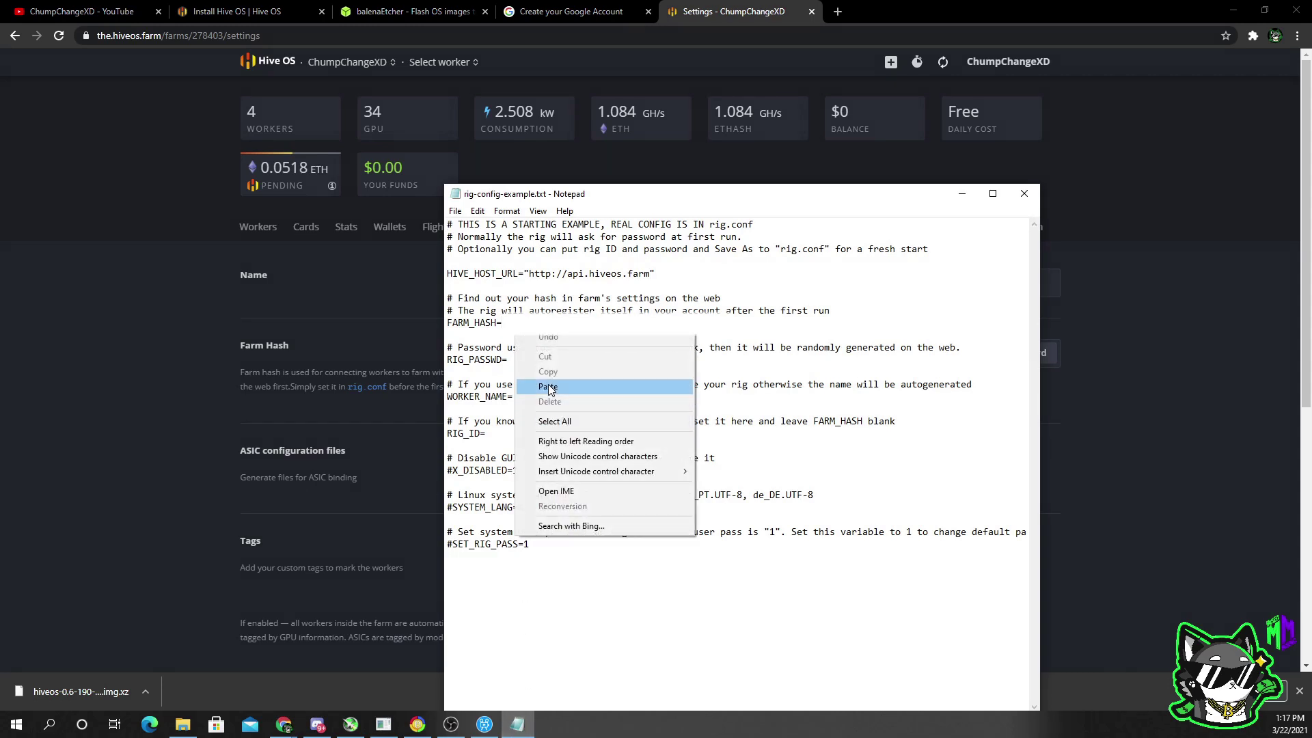
click(548, 387)
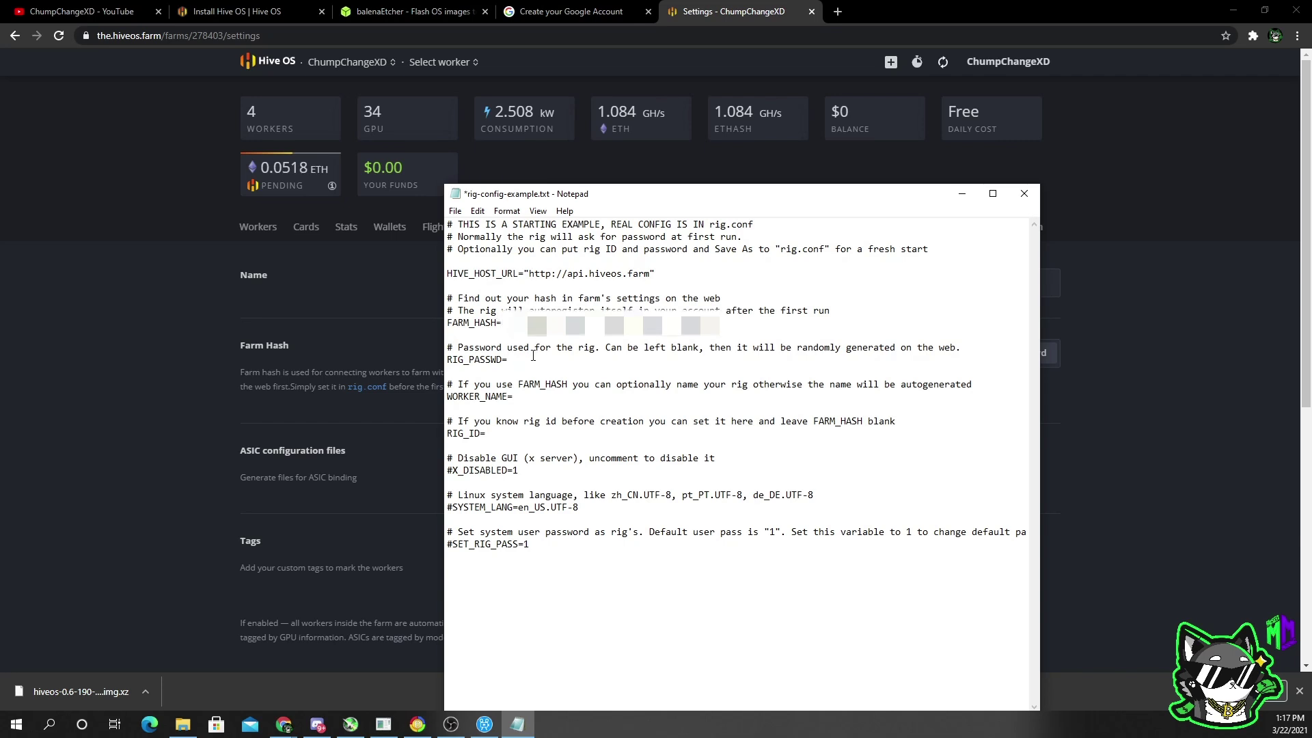
Set WORKER_NAME to 3060TI RIG in the config file
click(513, 396)
text(3060TI RIG)
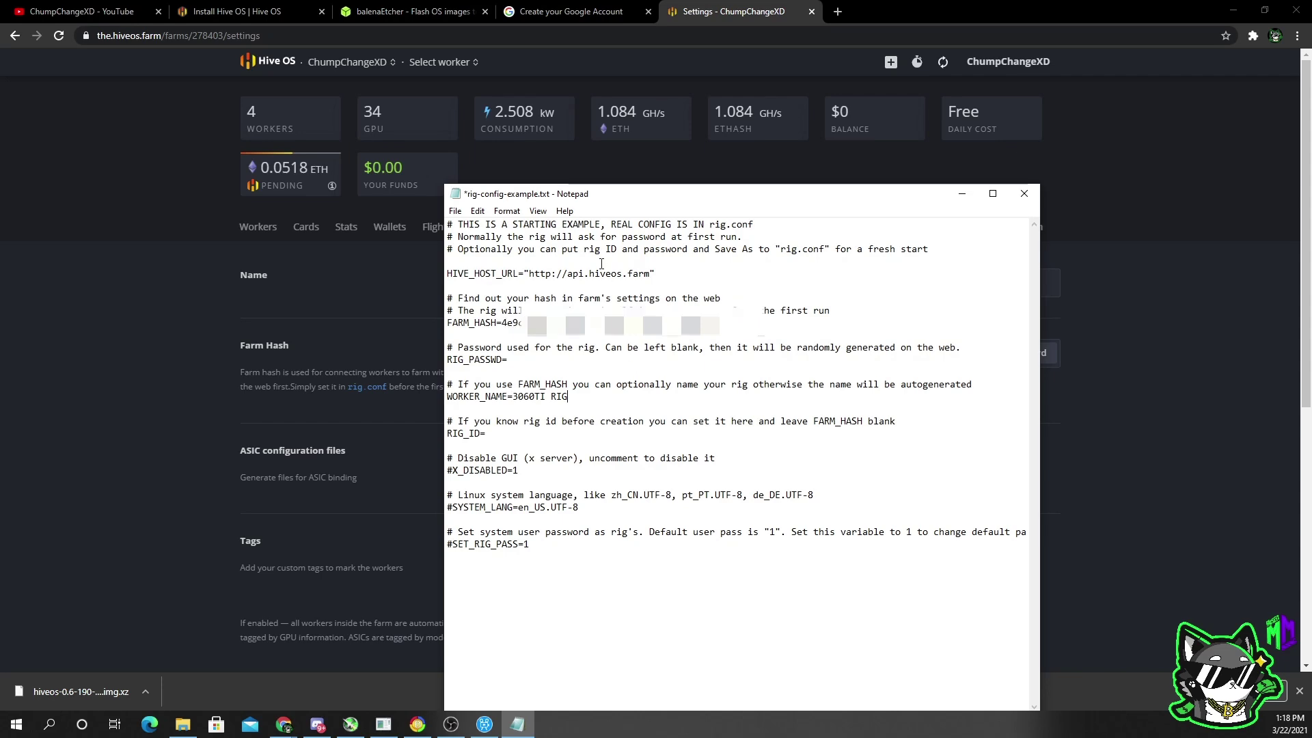
click(454, 211)
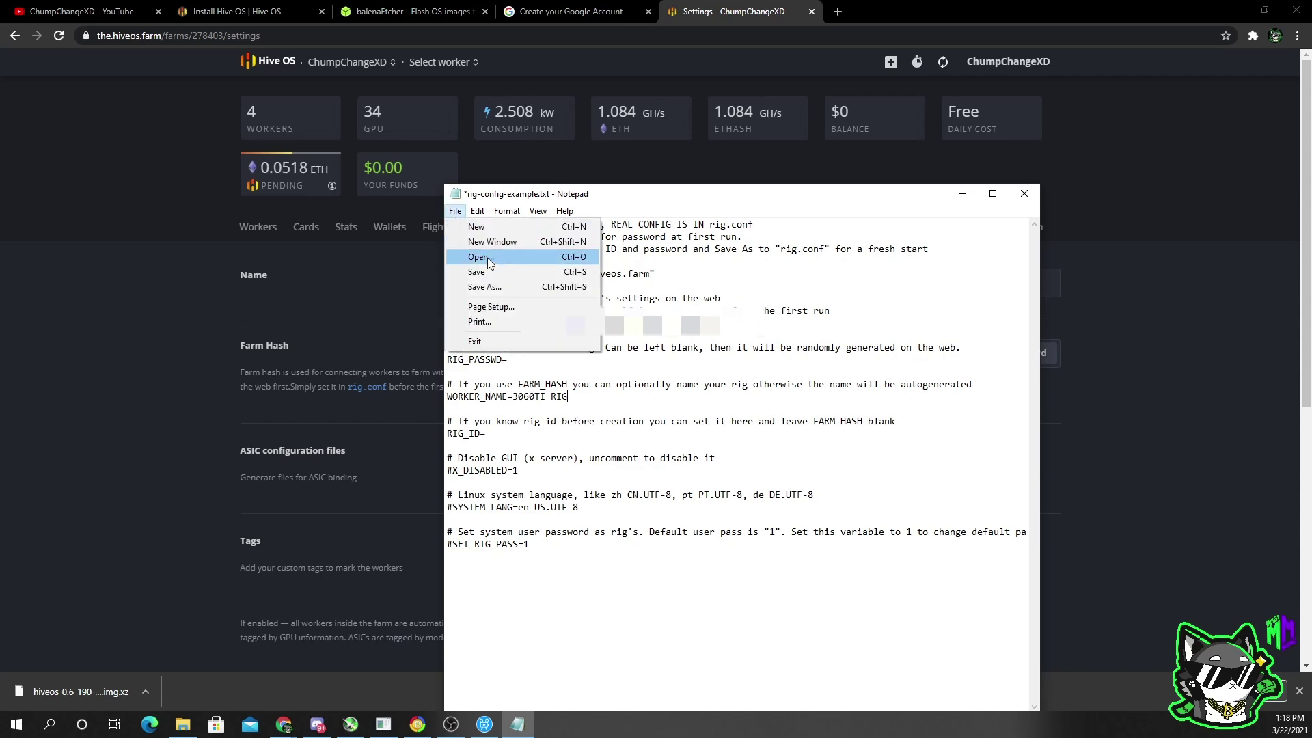
Save the config on HIVE as rig.conf using All Files (*.*), then close the drive window
click(484, 286)
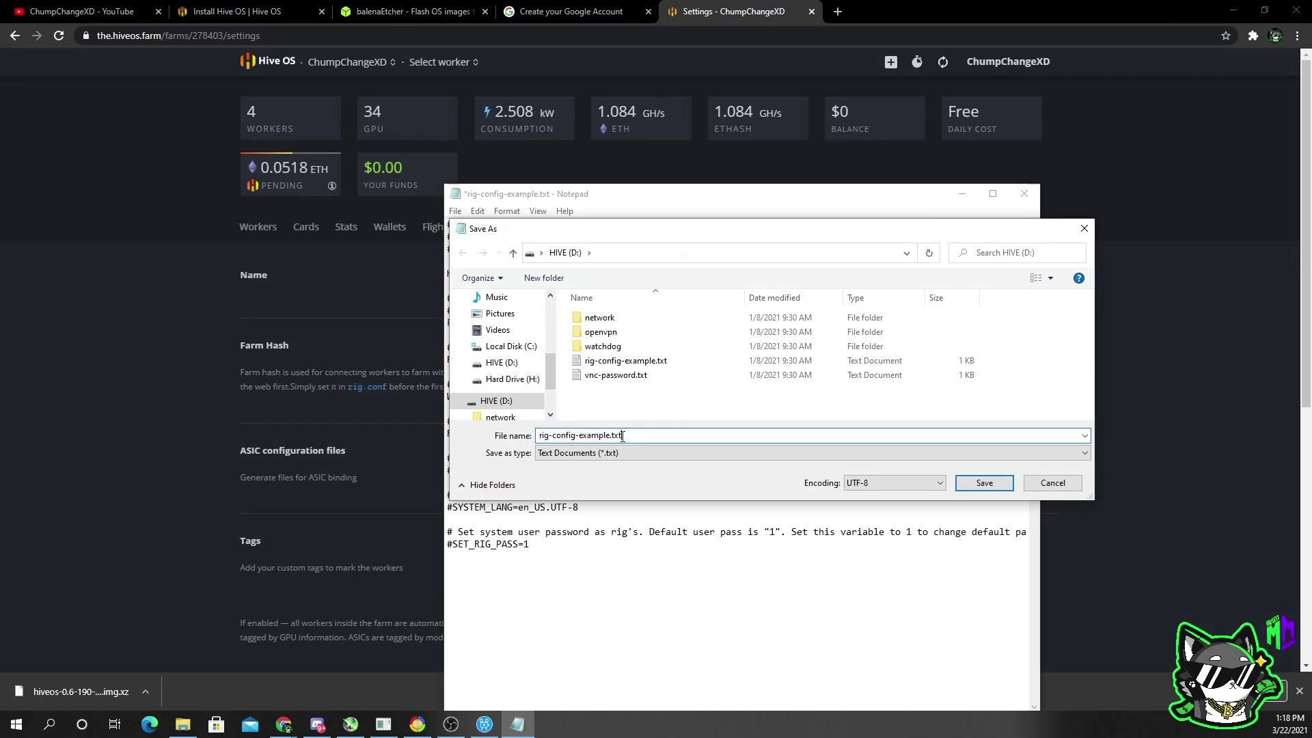
key(BackSpace)
text(rig)
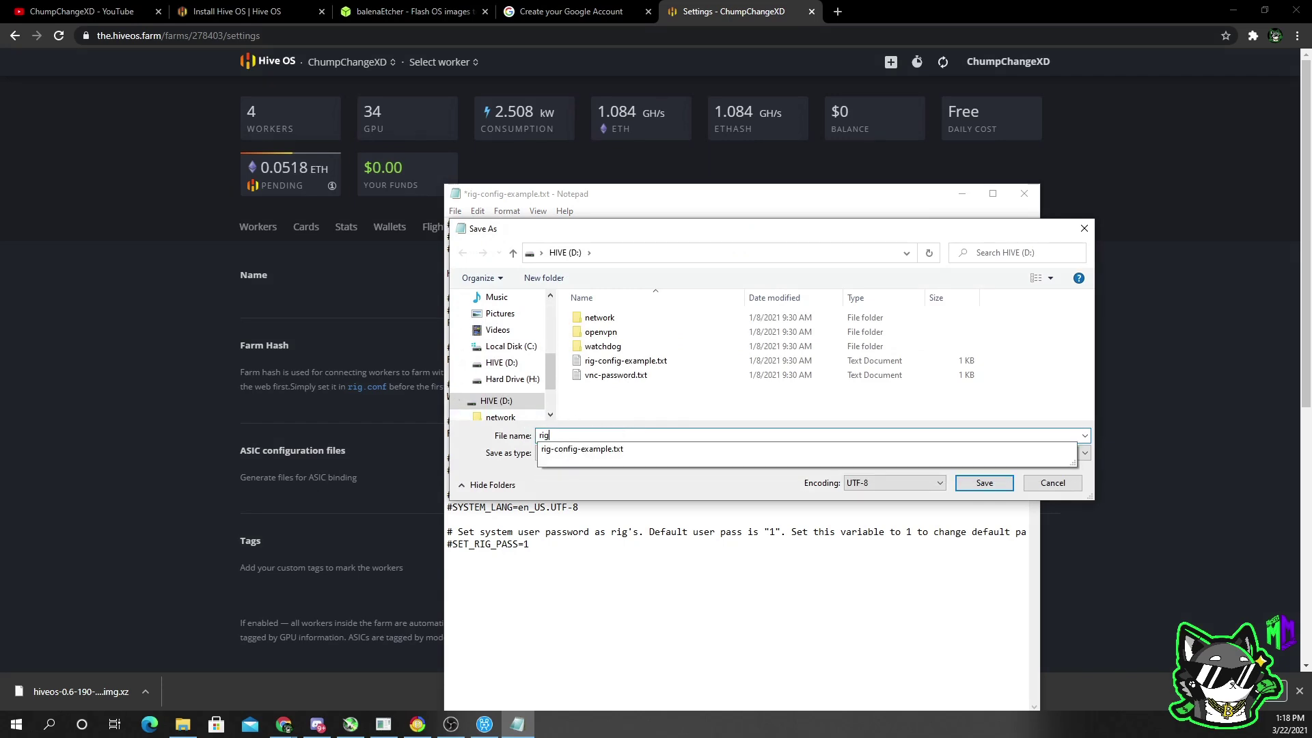
text(.conf)
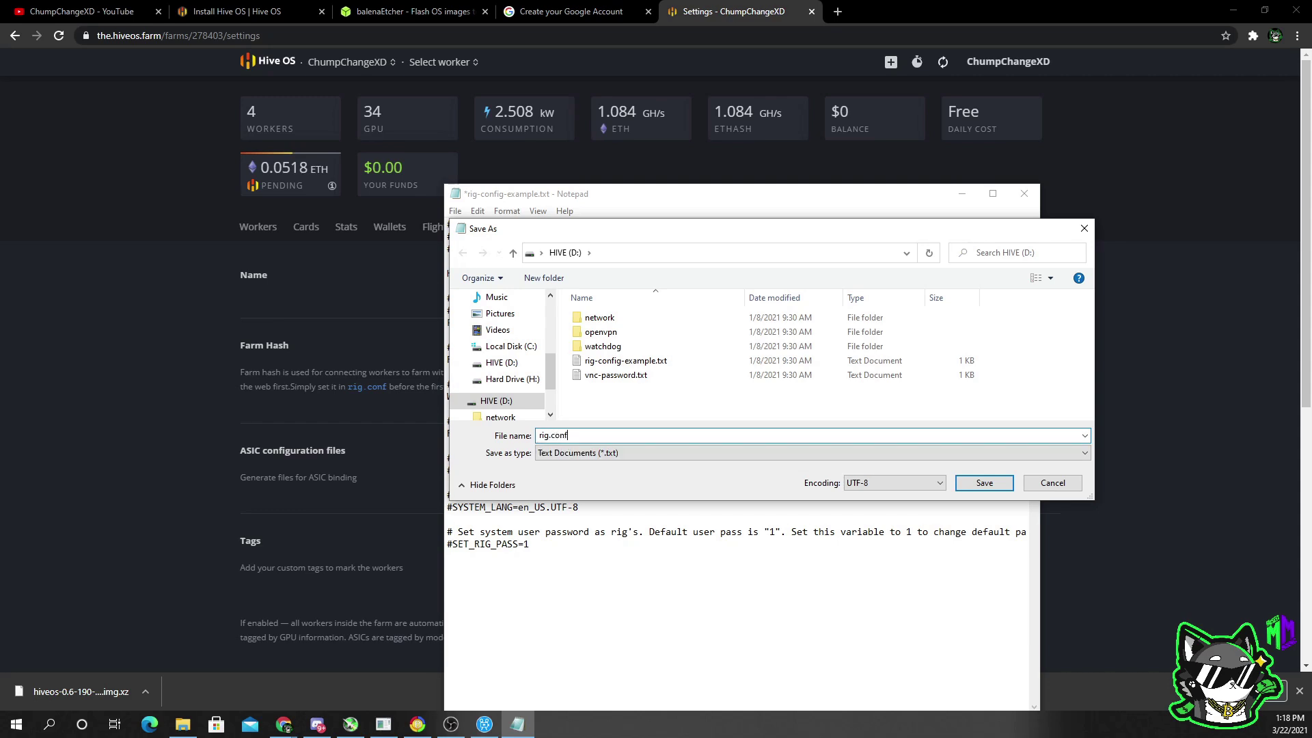
click(579, 455)
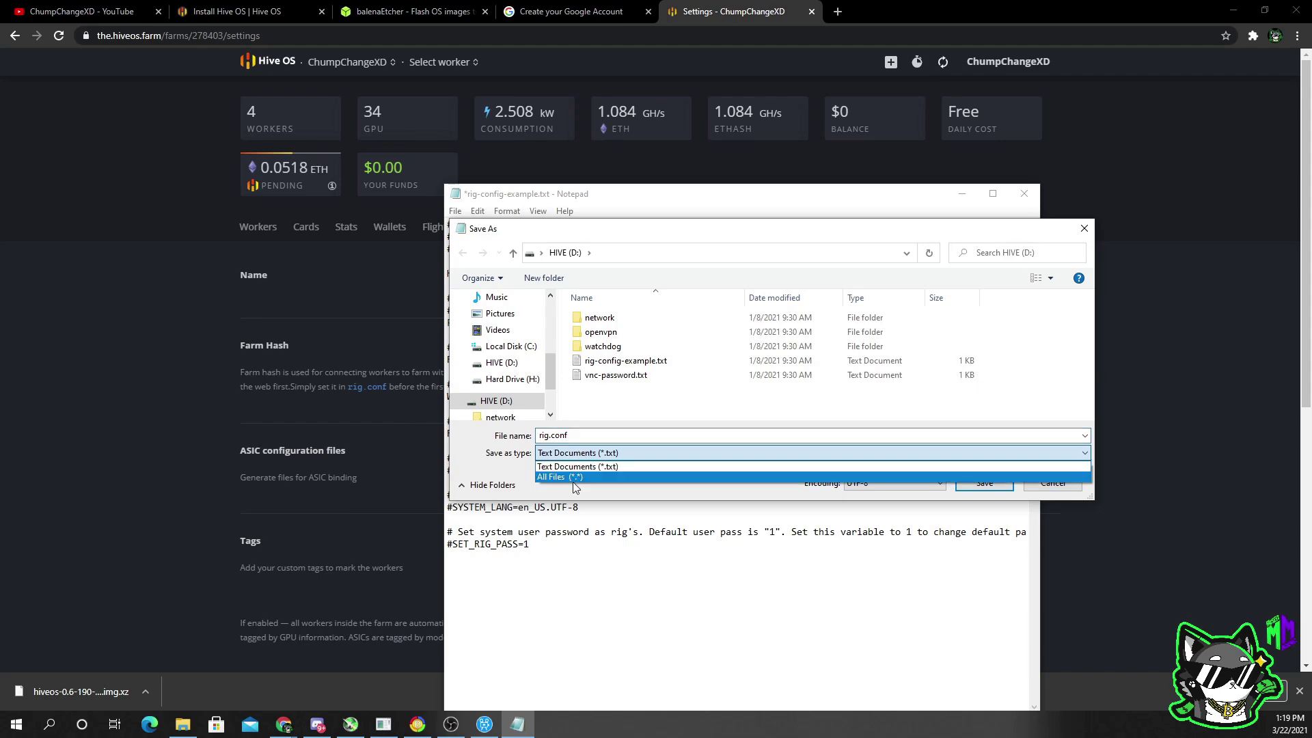
click(575, 478)
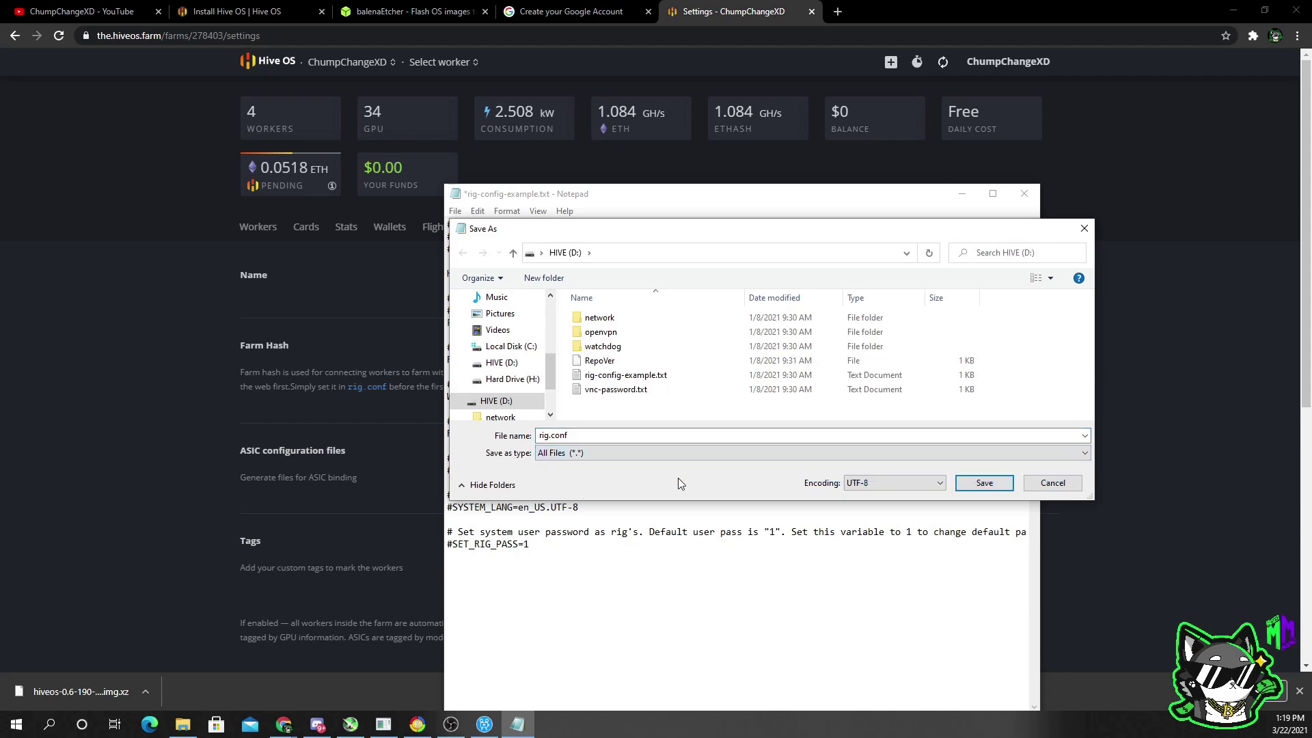
click(982, 483)
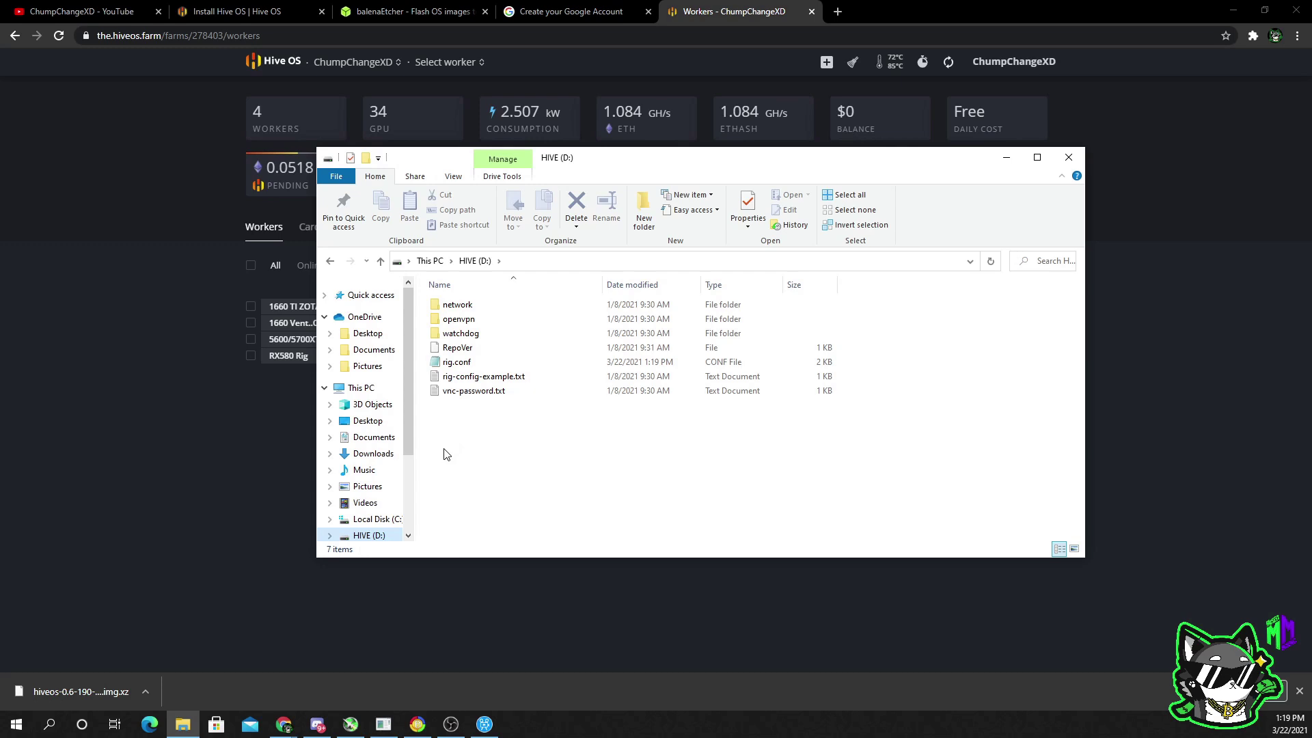
key(alt+F4)
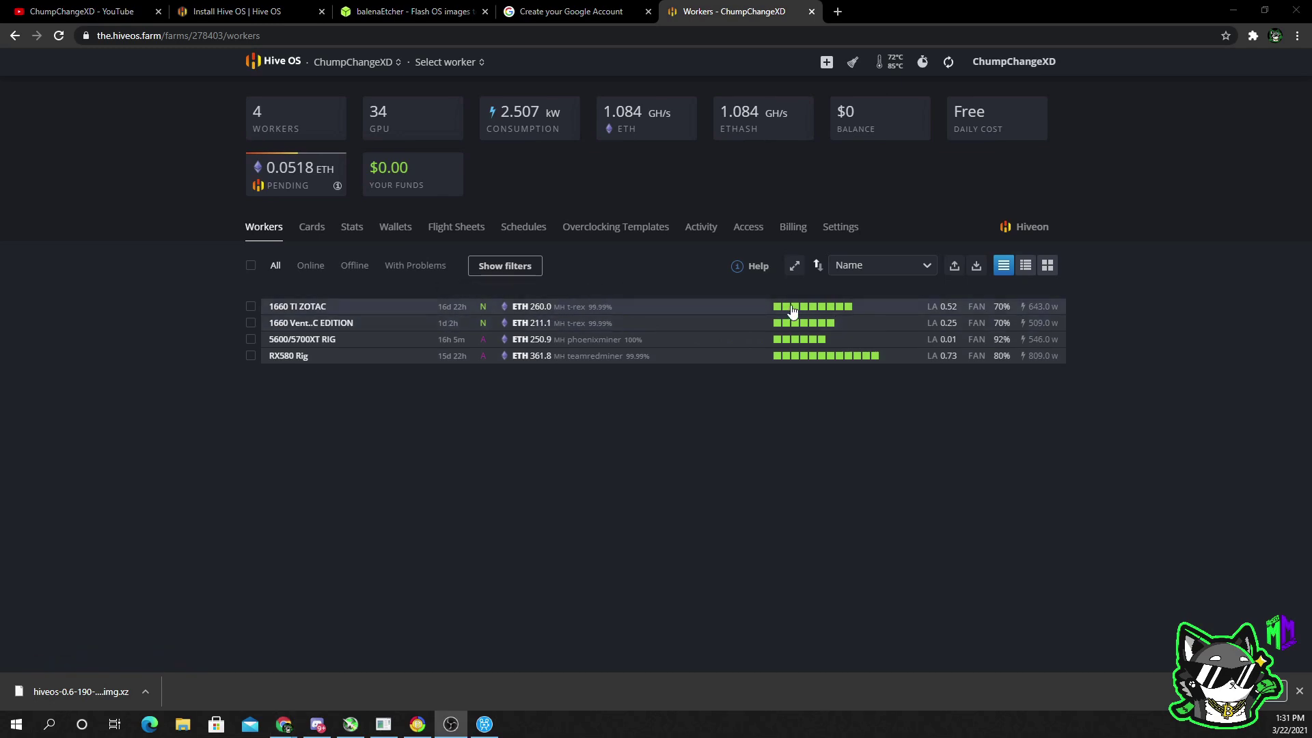
Go to the farm's Wallets page and start adding a new wallet
mouse_move(789, 315)
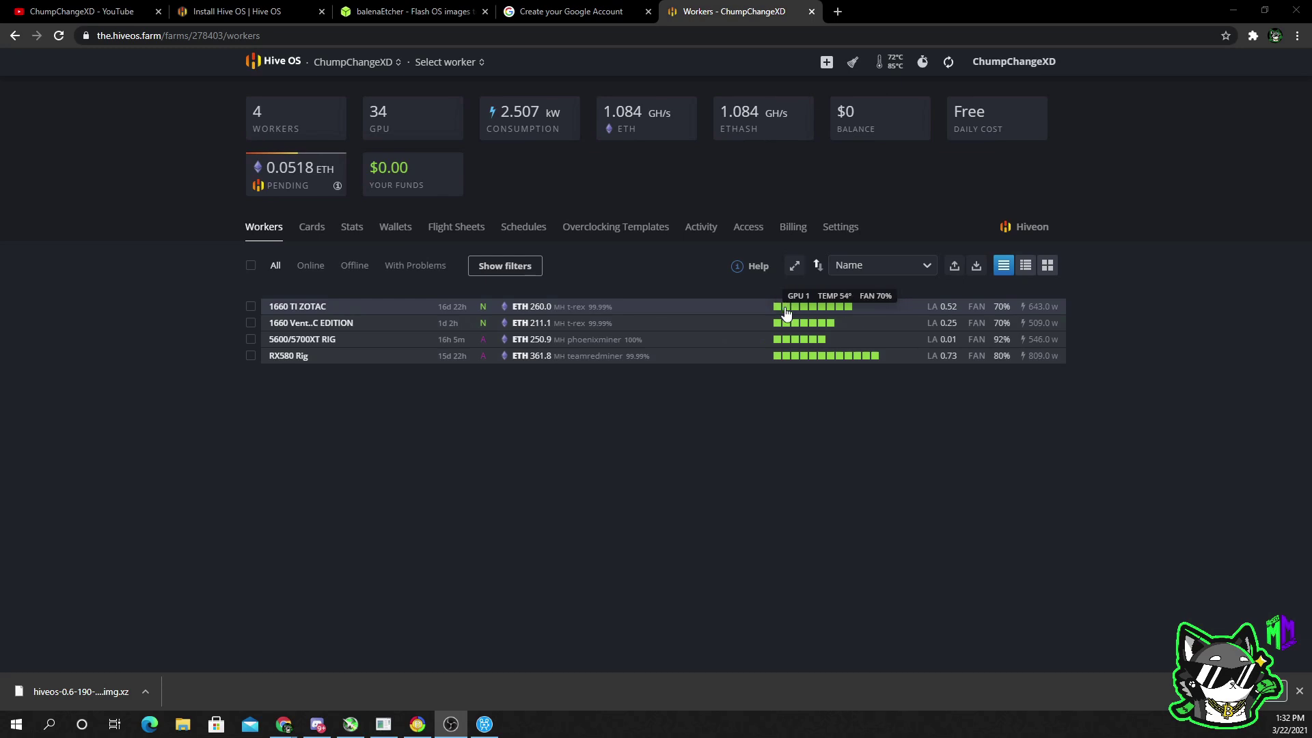
click(397, 228)
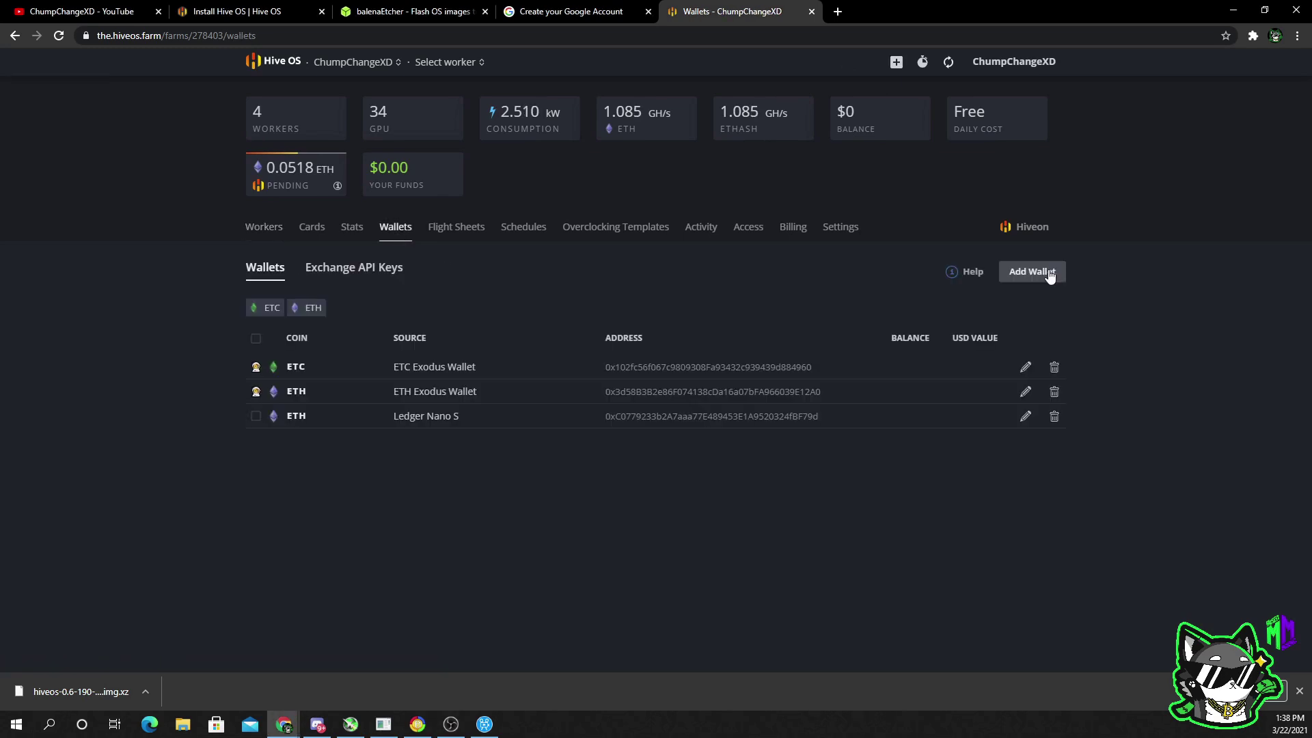
click(1050, 274)
Fill in an ETH wallet with the pasted address and the name Ledger
click(556, 227)
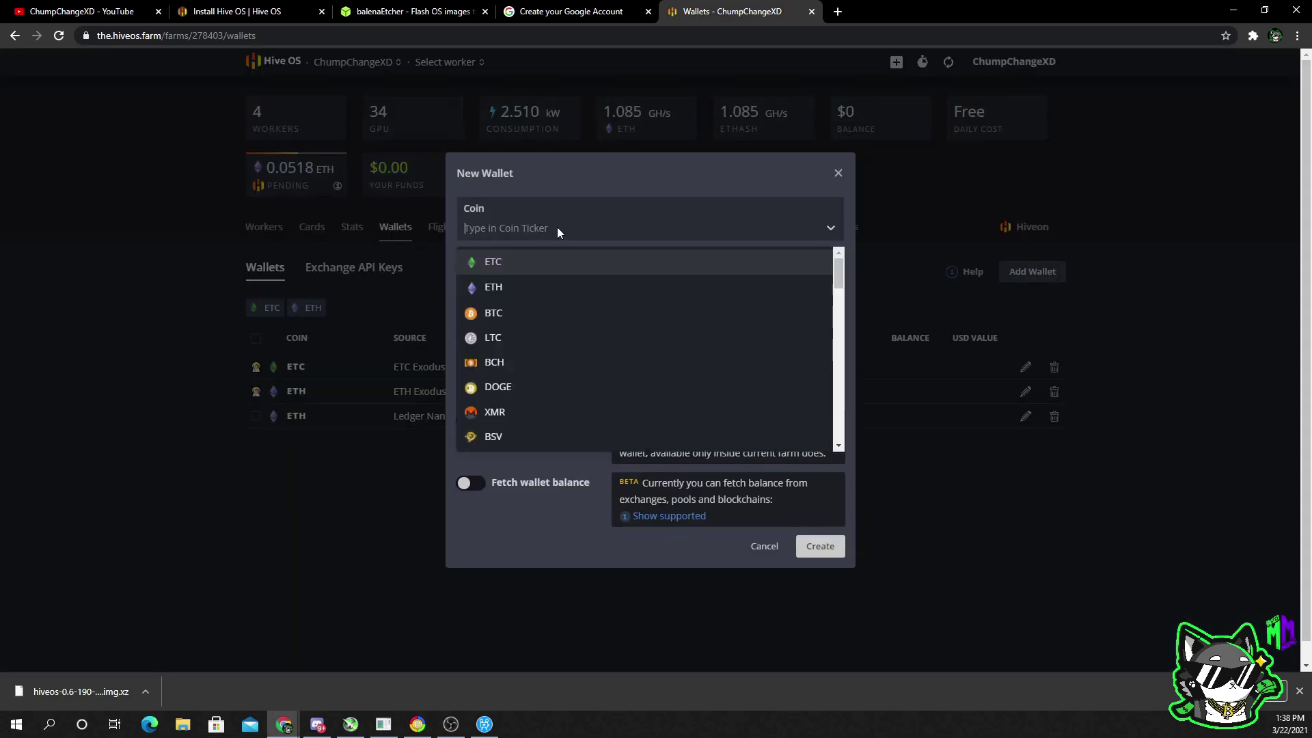
scroll(574, 368, down, 3)
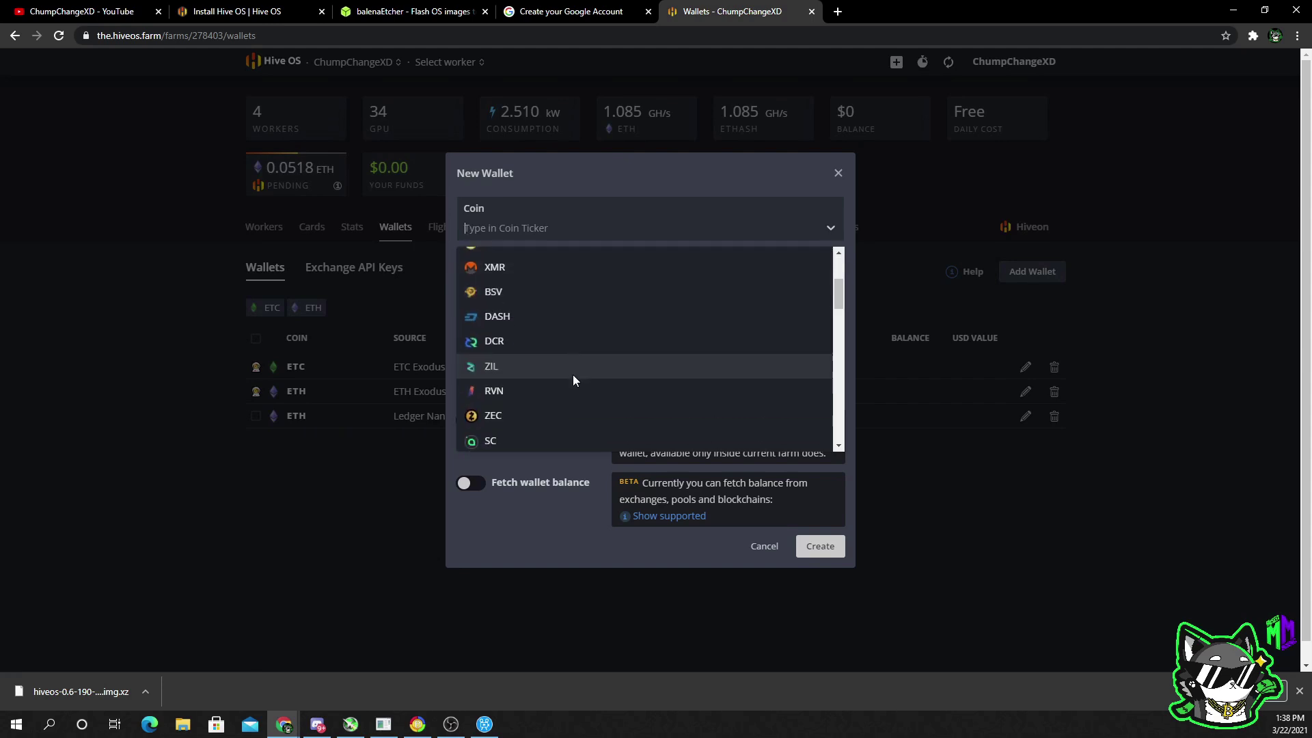
scroll(571, 391, down, 10)
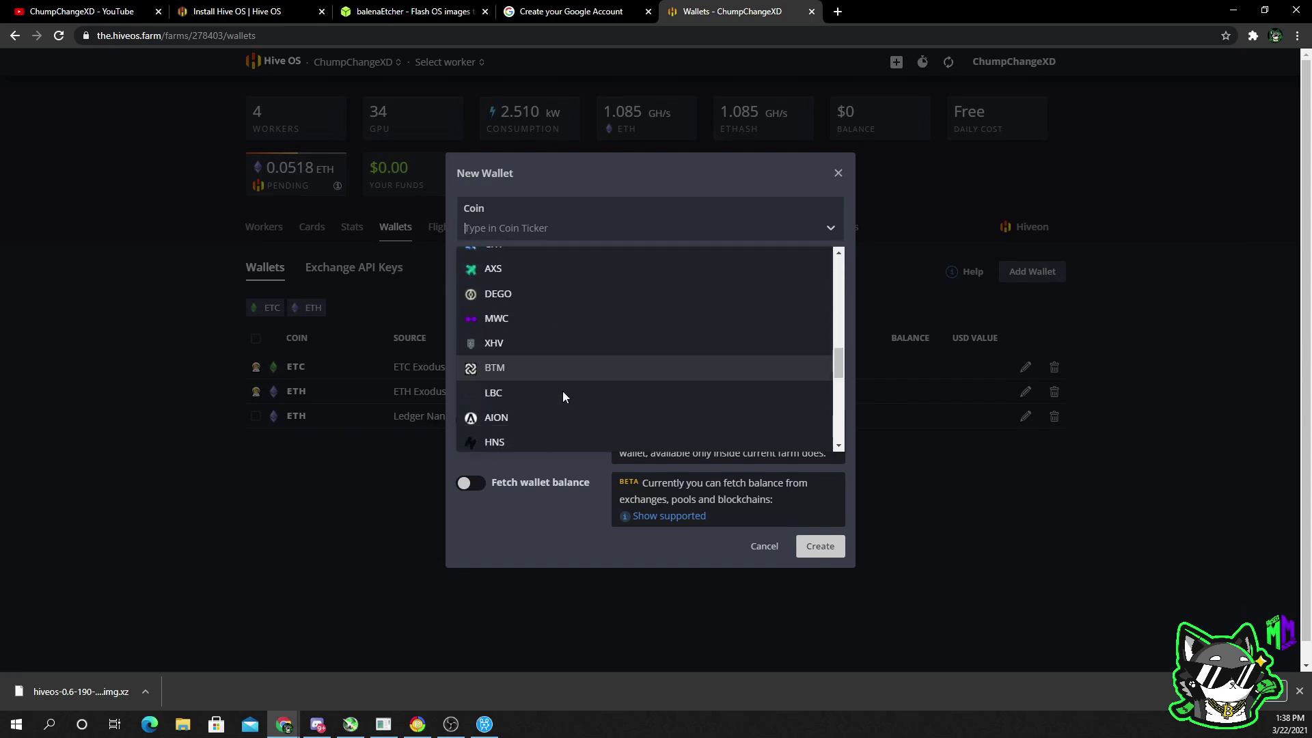
scroll(562, 391, up, 12)
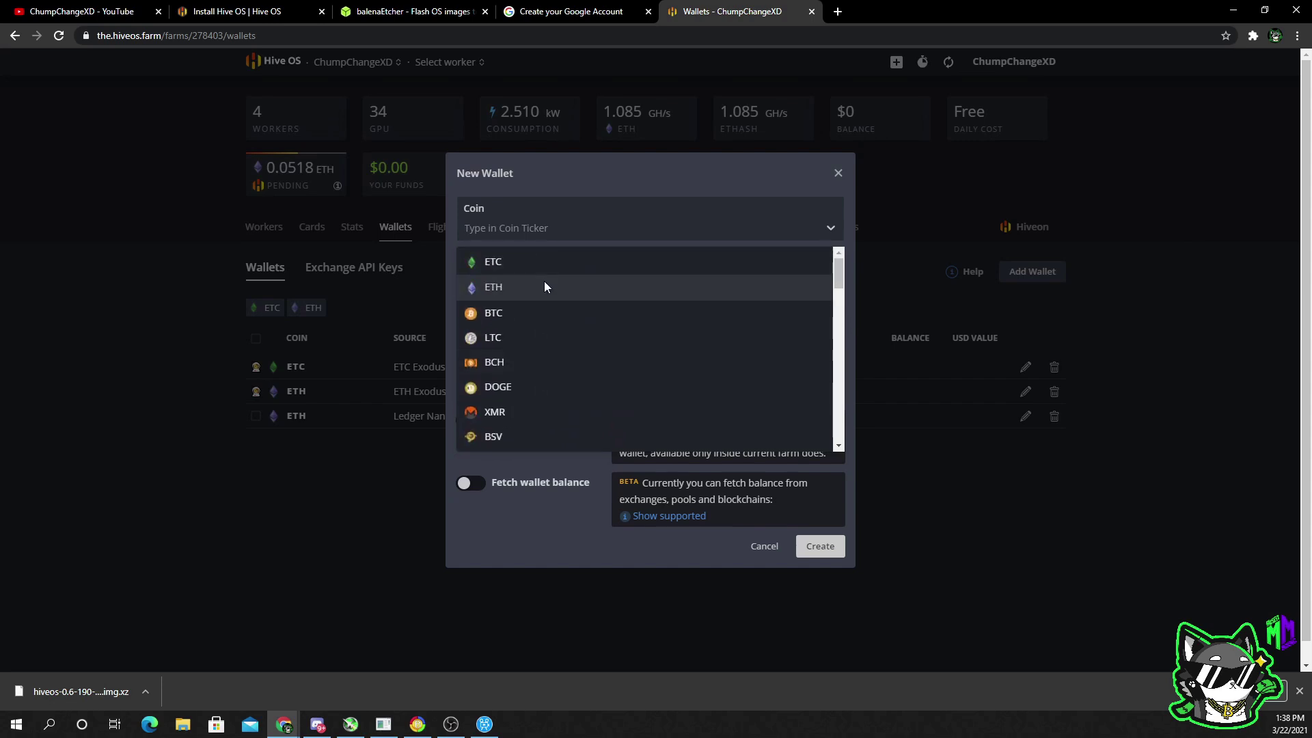
click(544, 281)
right_click(578, 280)
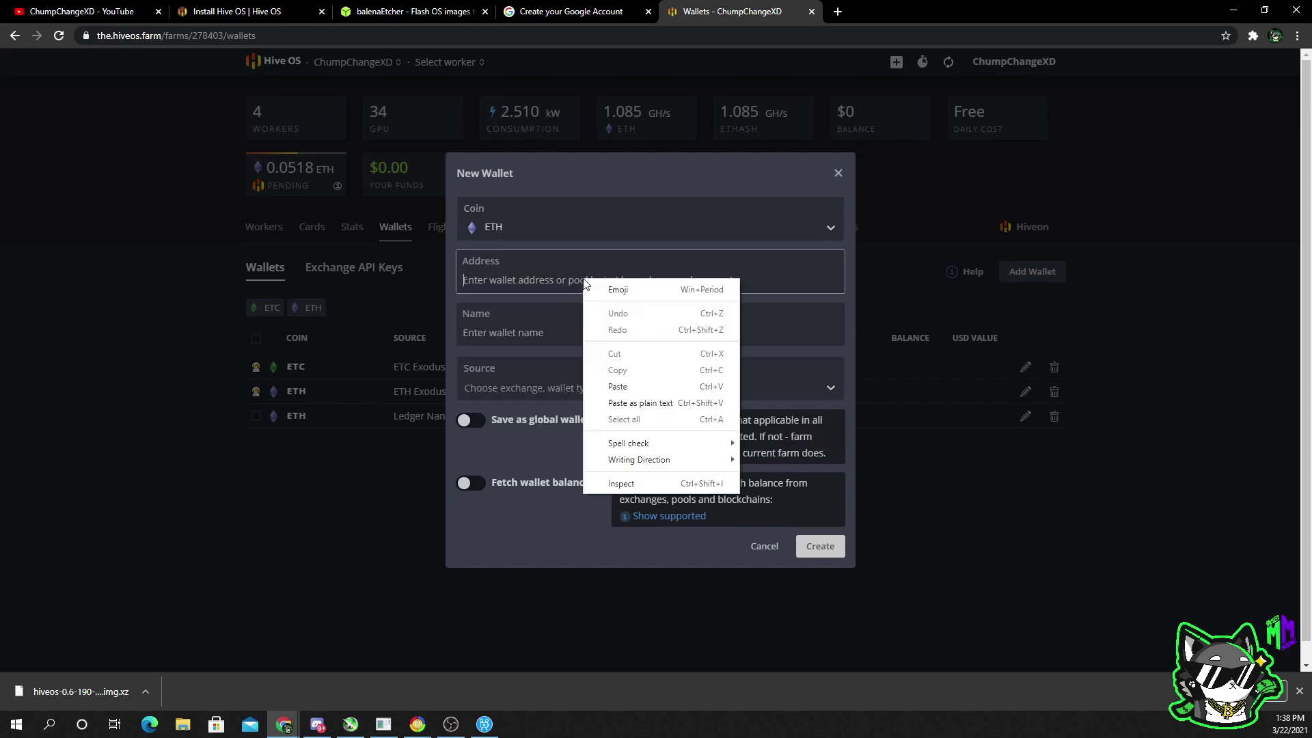
click(630, 391)
click(601, 322)
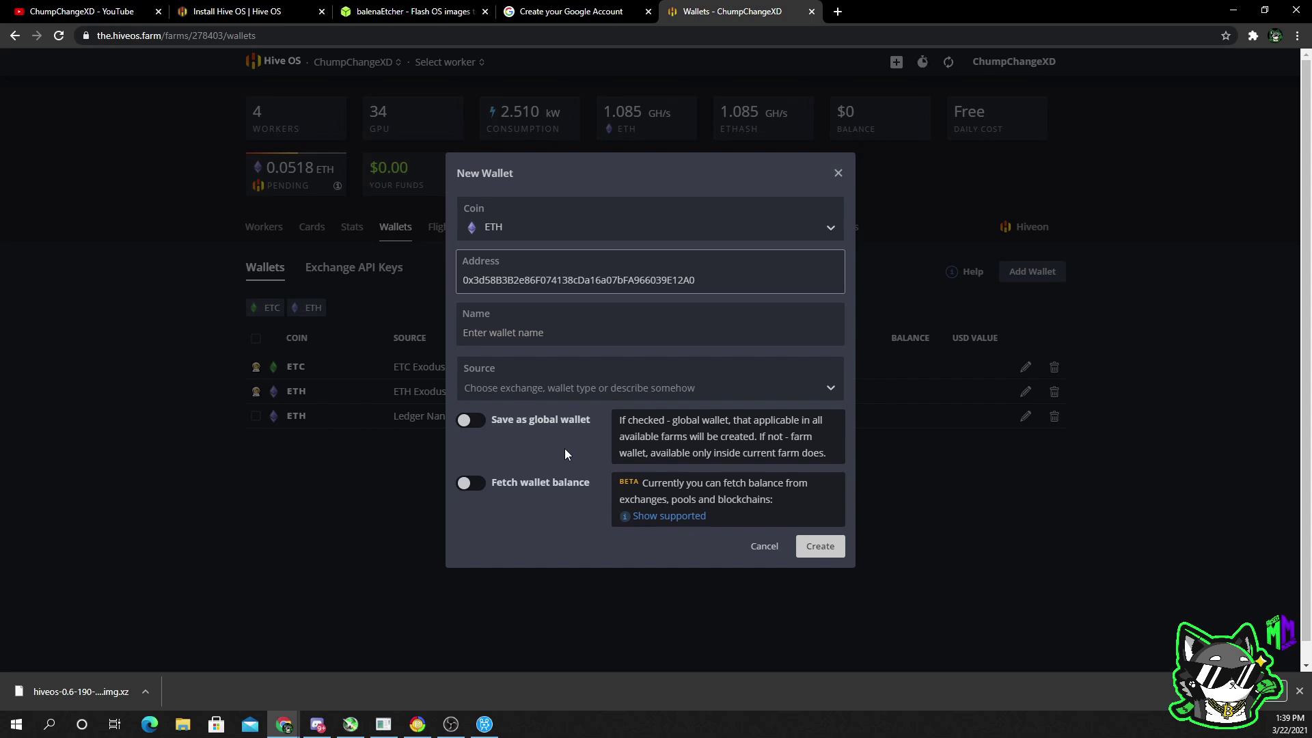
click(661, 328)
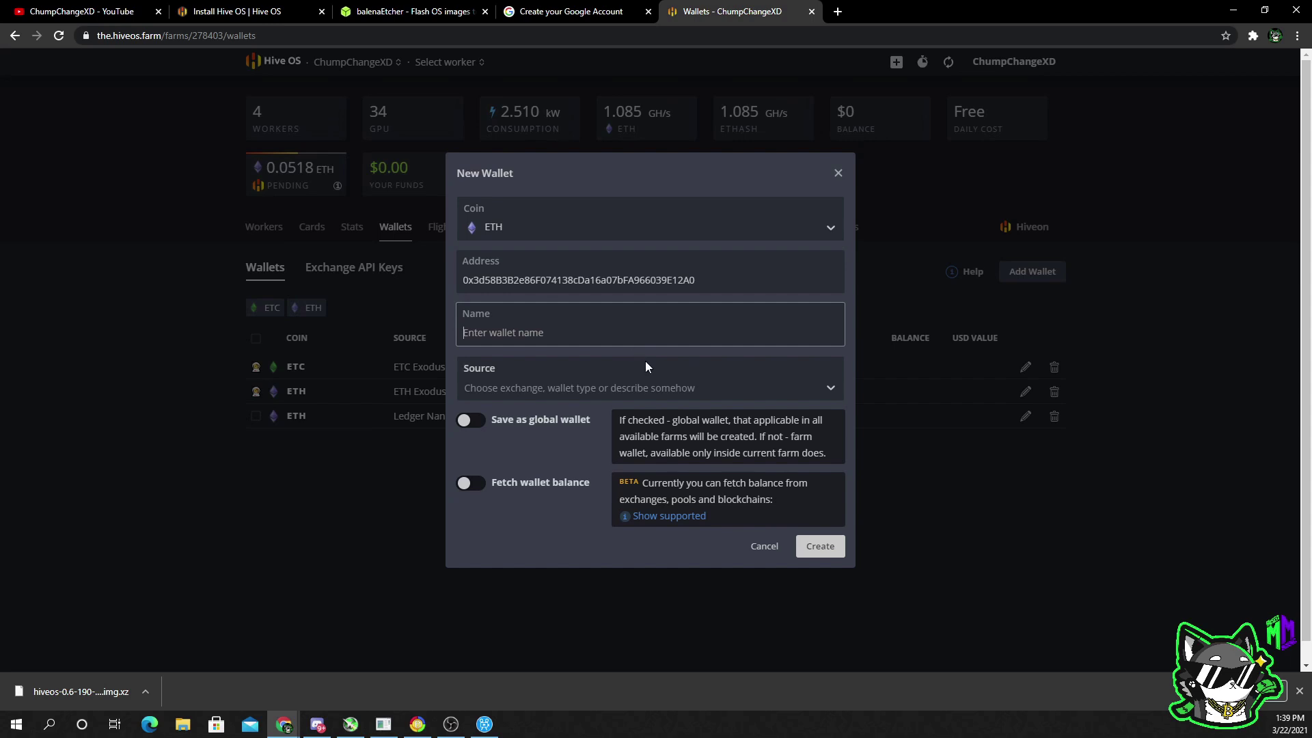
text(Ledger)
Create the Ledger wallet, delete it again, and return to the Workers list
click(824, 546)
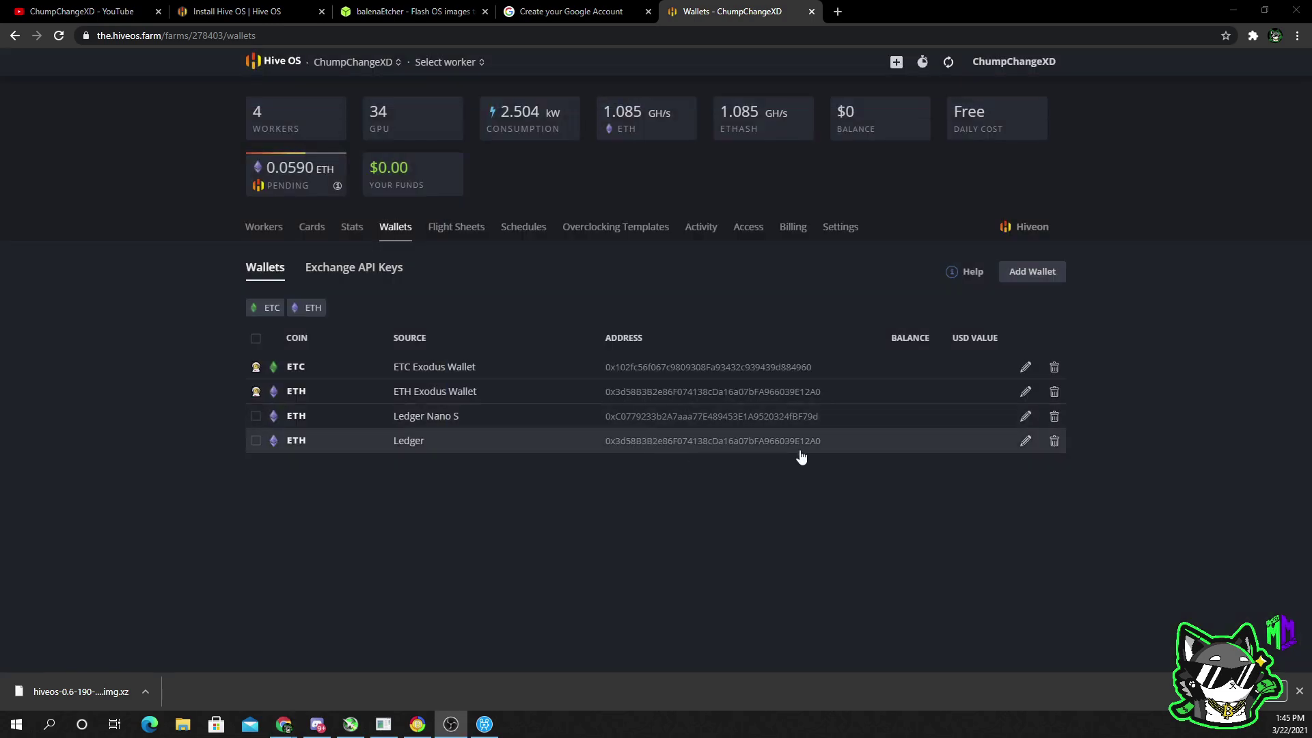
click(1054, 442)
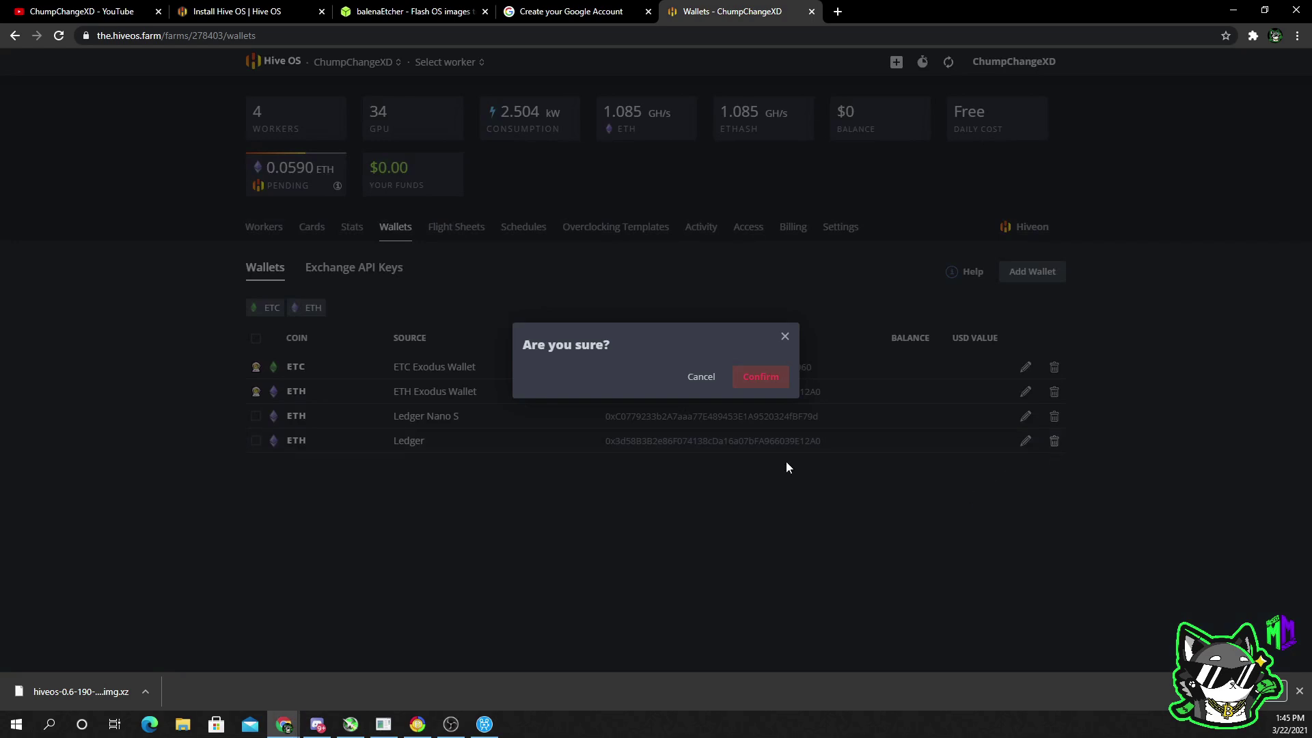
click(761, 378)
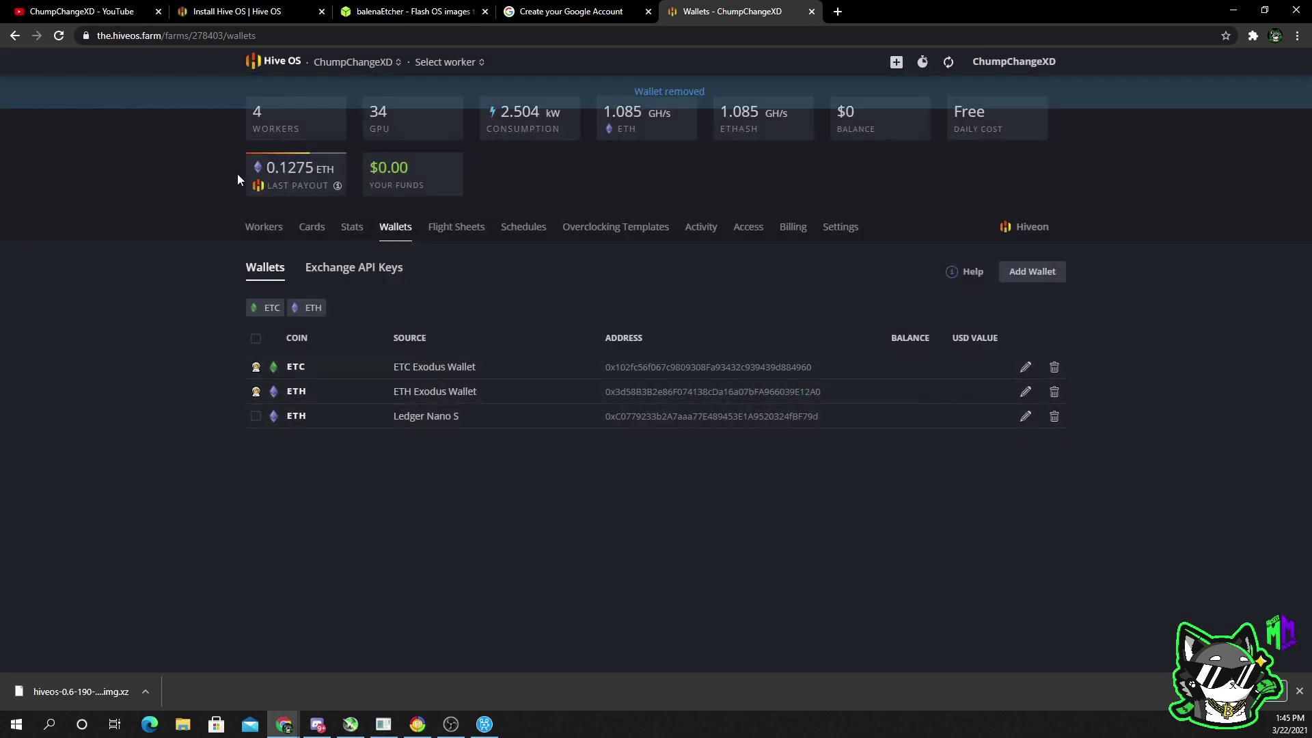
click(262, 232)
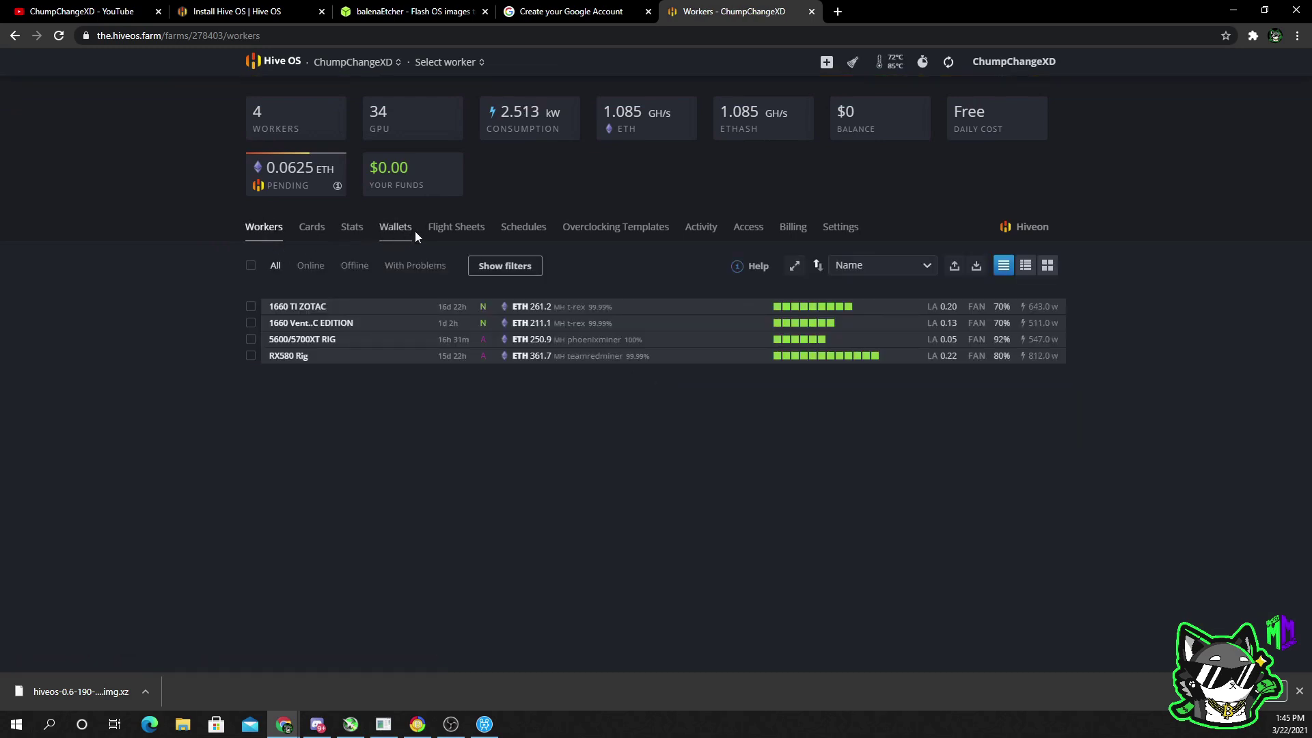
Start a flight sheet with coin ETH and the ETH Exodus Wallet
click(453, 233)
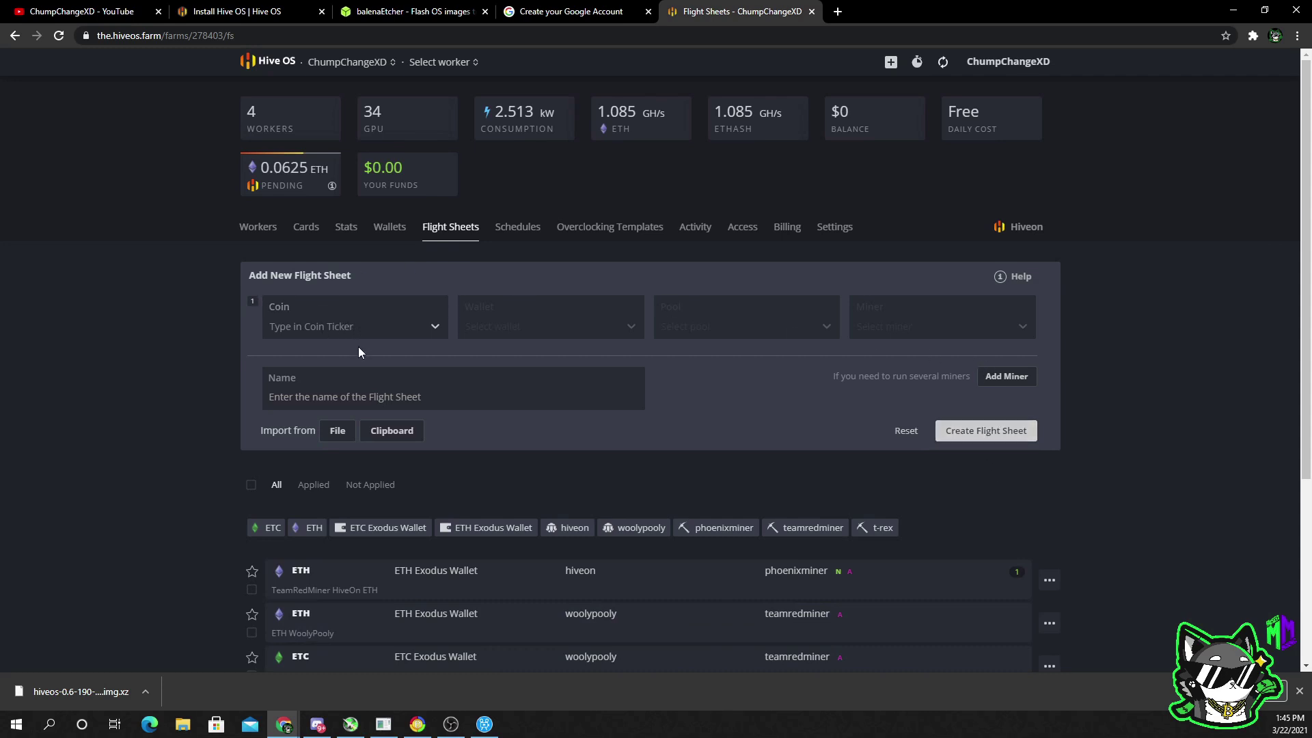
click(380, 332)
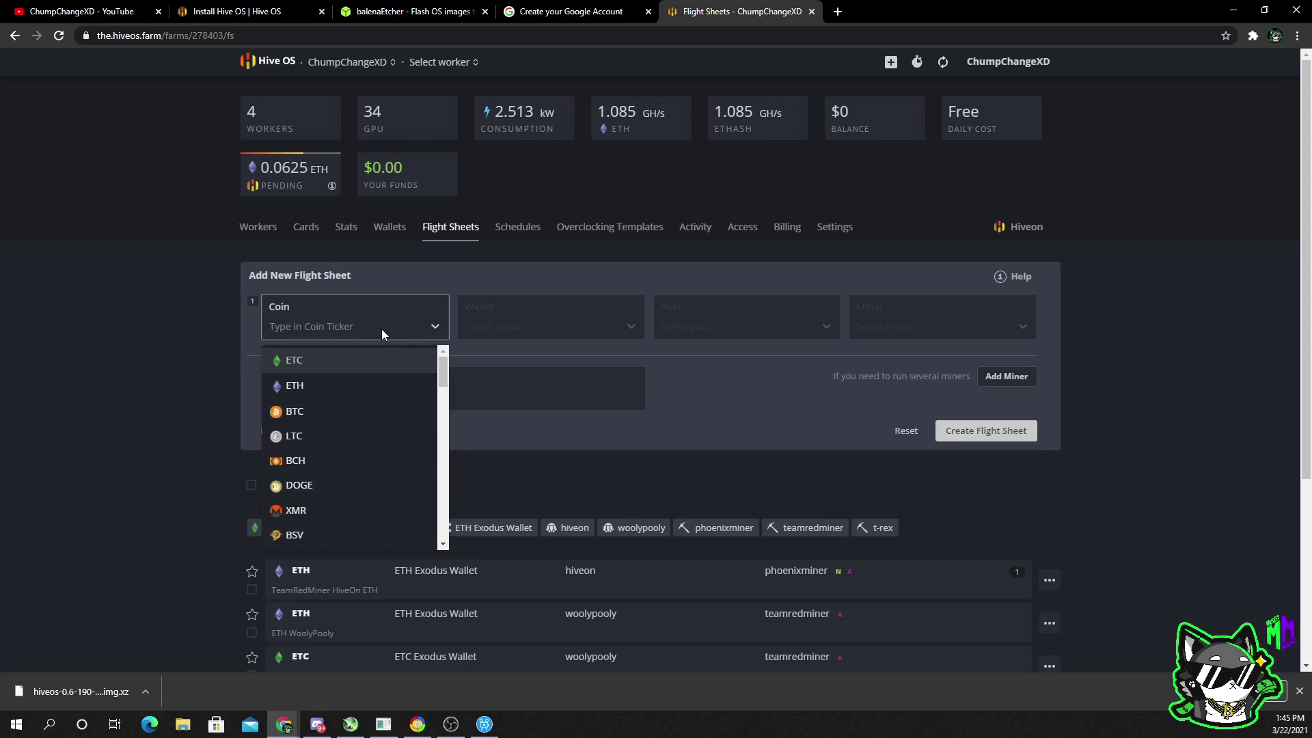
mouse_move(441, 371)
mouse_down()
mouse_move(443, 507)
mouse_move(442, 362)
mouse_up()
click(352, 387)
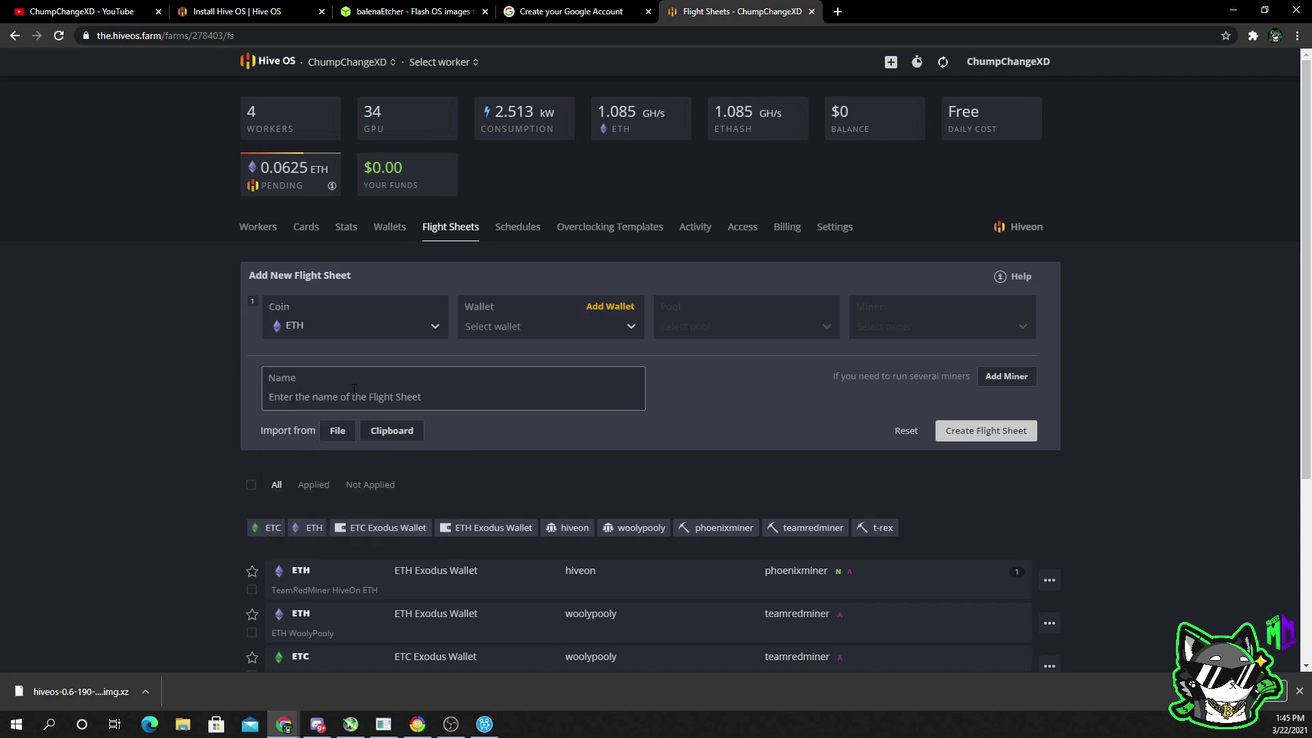
click(553, 324)
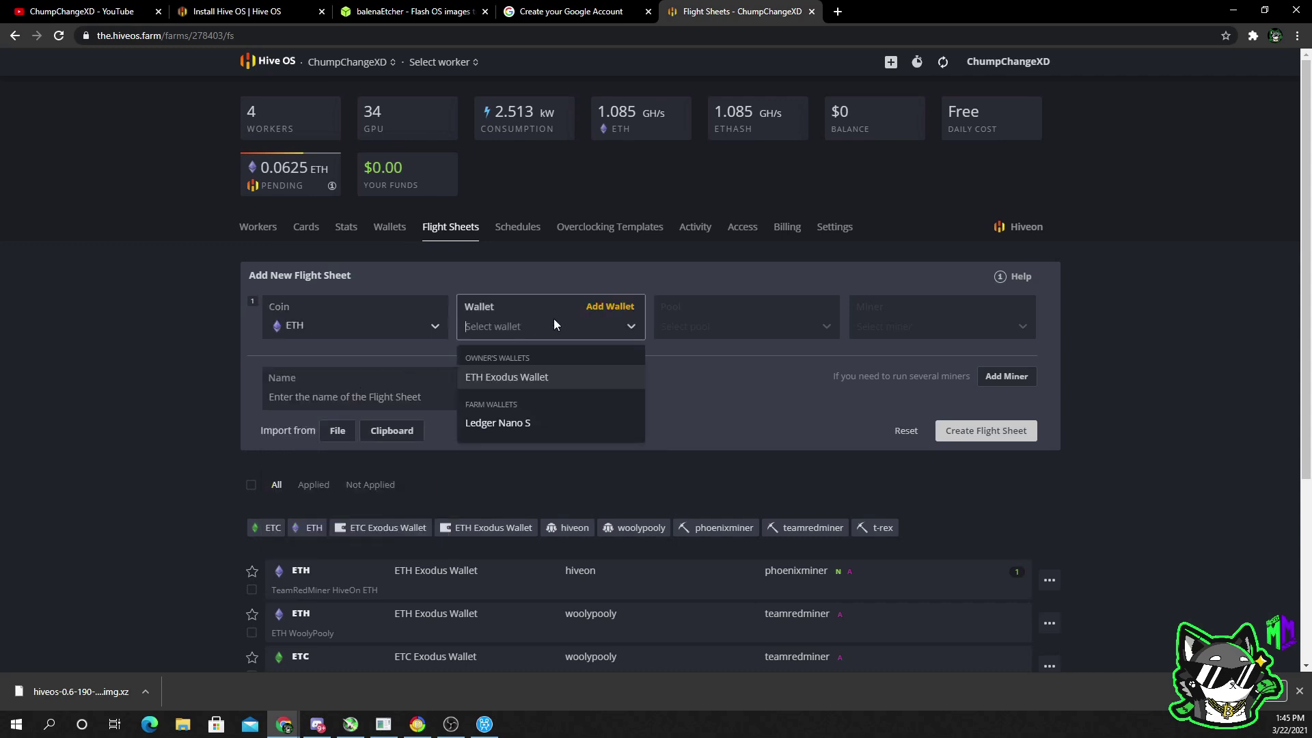
click(553, 382)
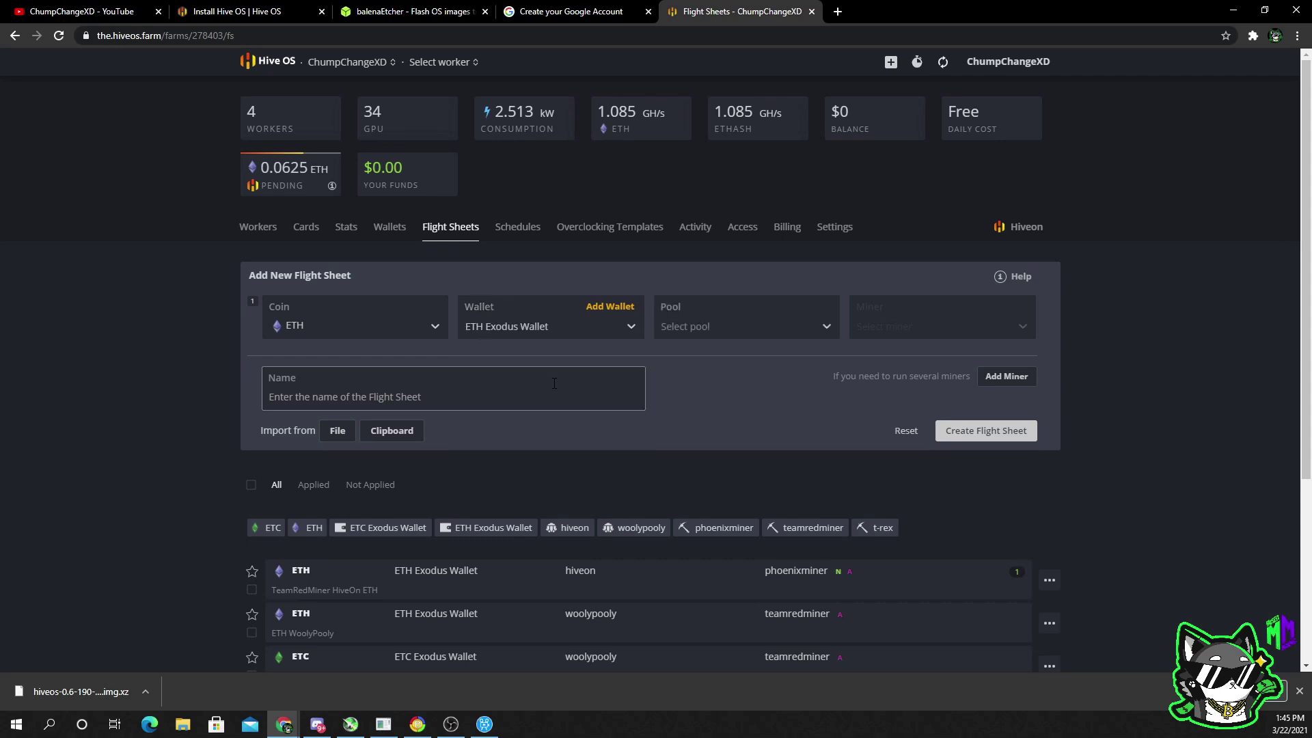
Choose Hiveon as the flight sheet's mining pool
click(706, 333)
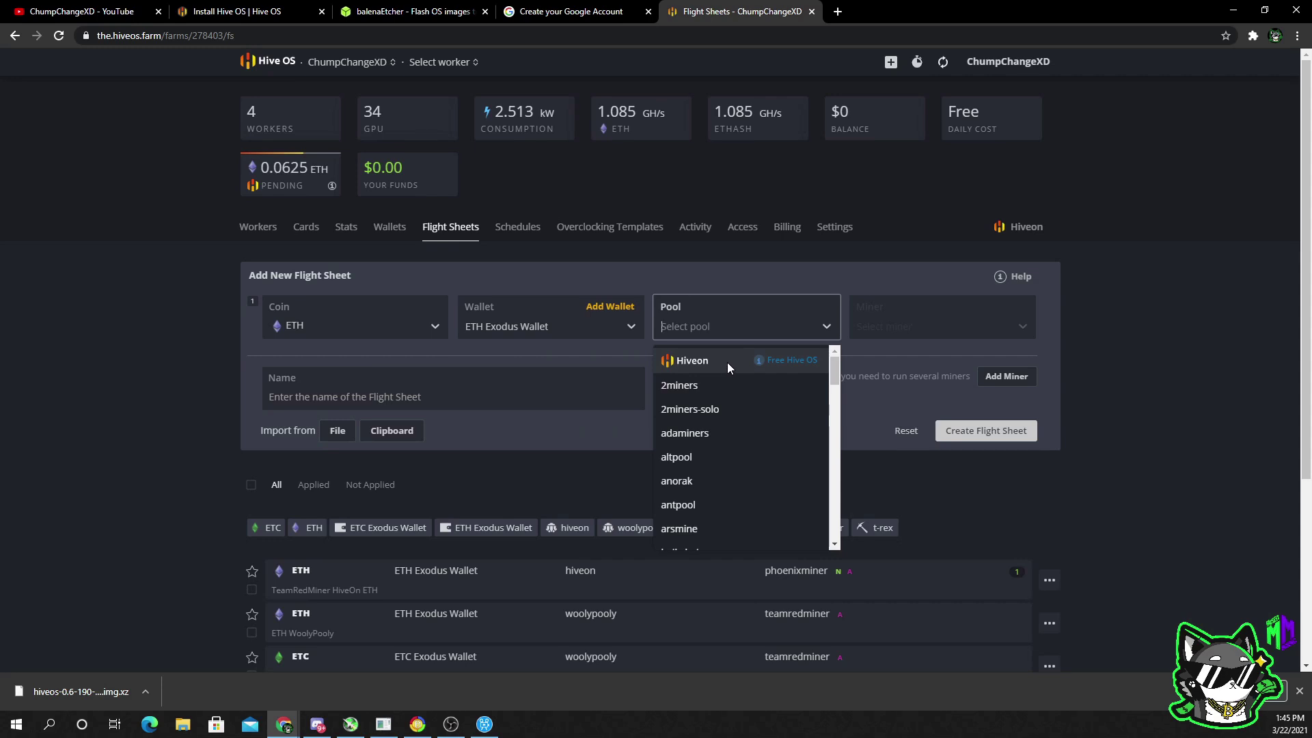
scroll(727, 393, down, 1)
scroll(728, 404, down, 6)
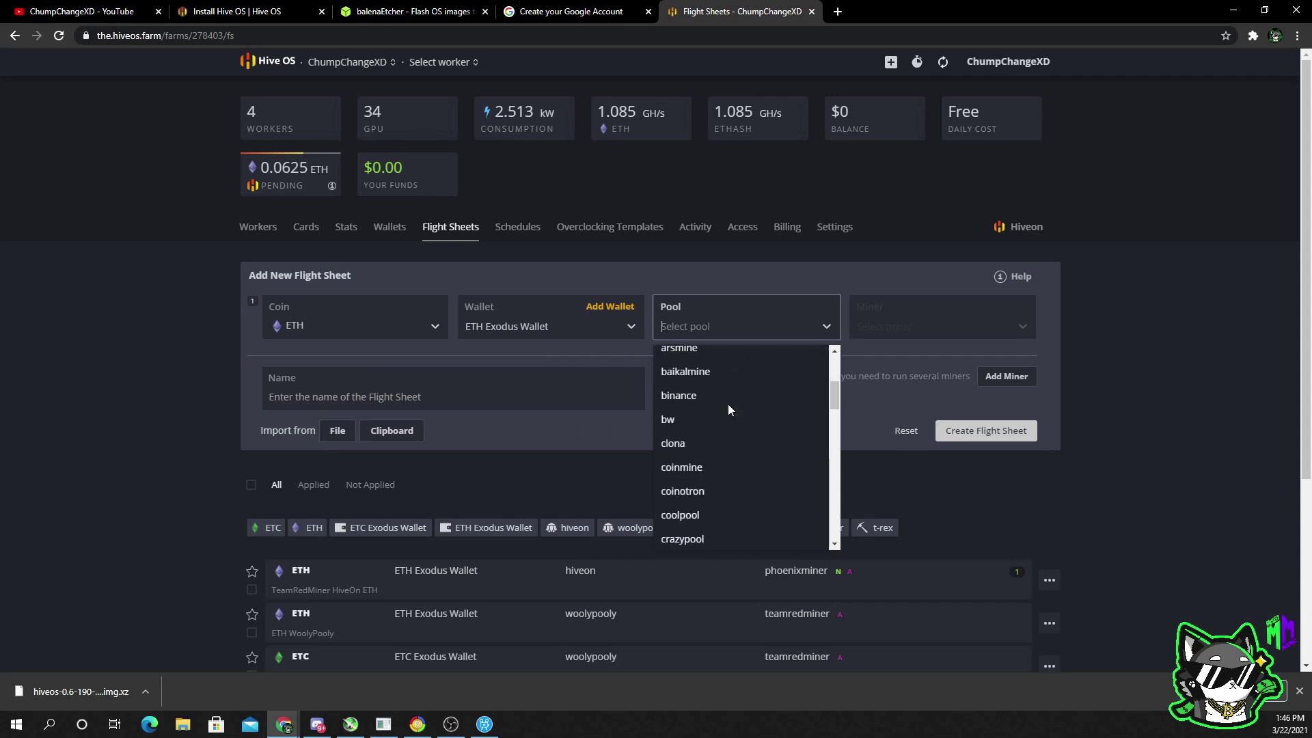
scroll(726, 409, down, 6)
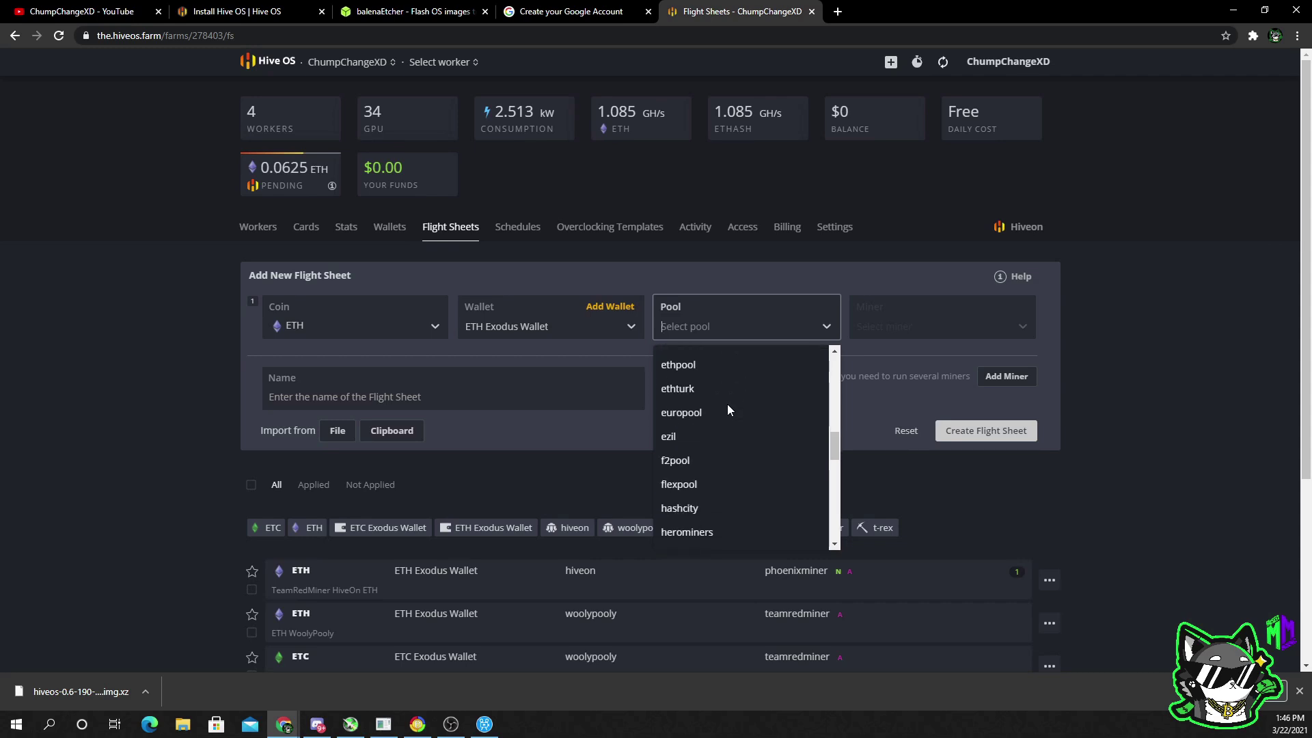
scroll(726, 391, down, 5)
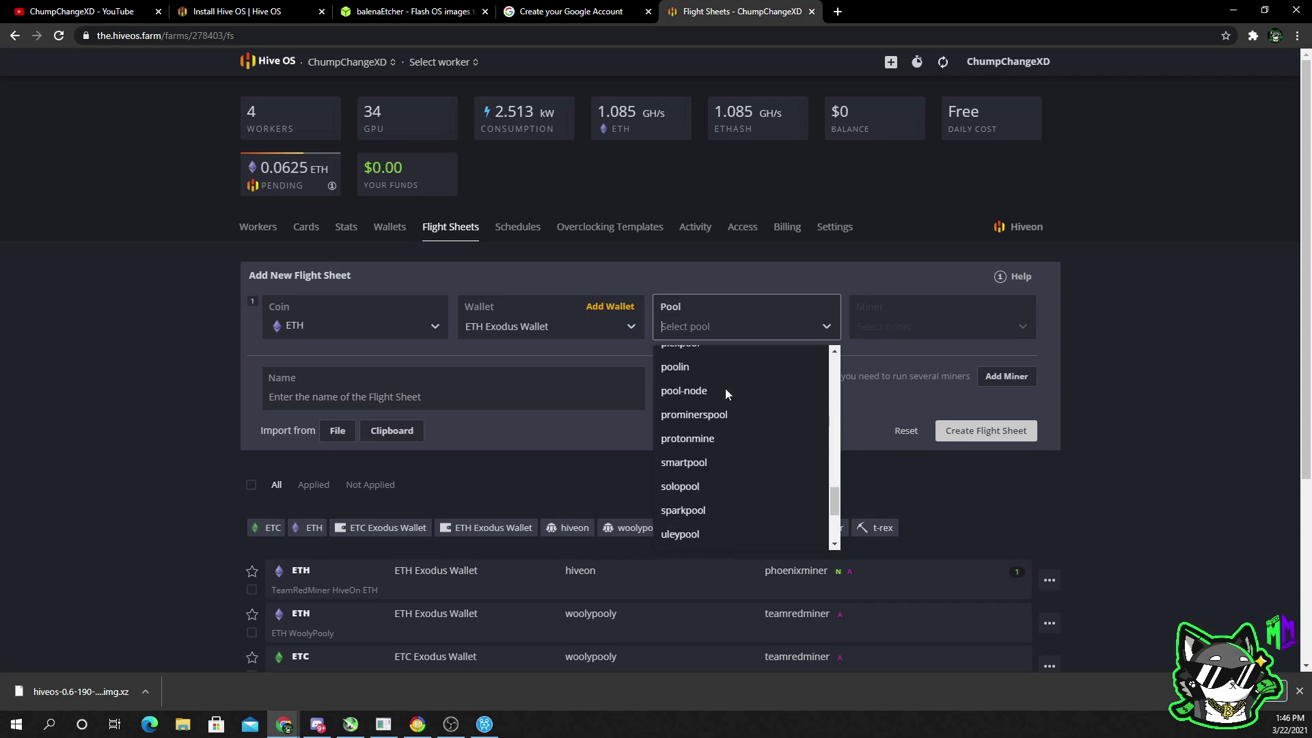
scroll(723, 389, up, 15)
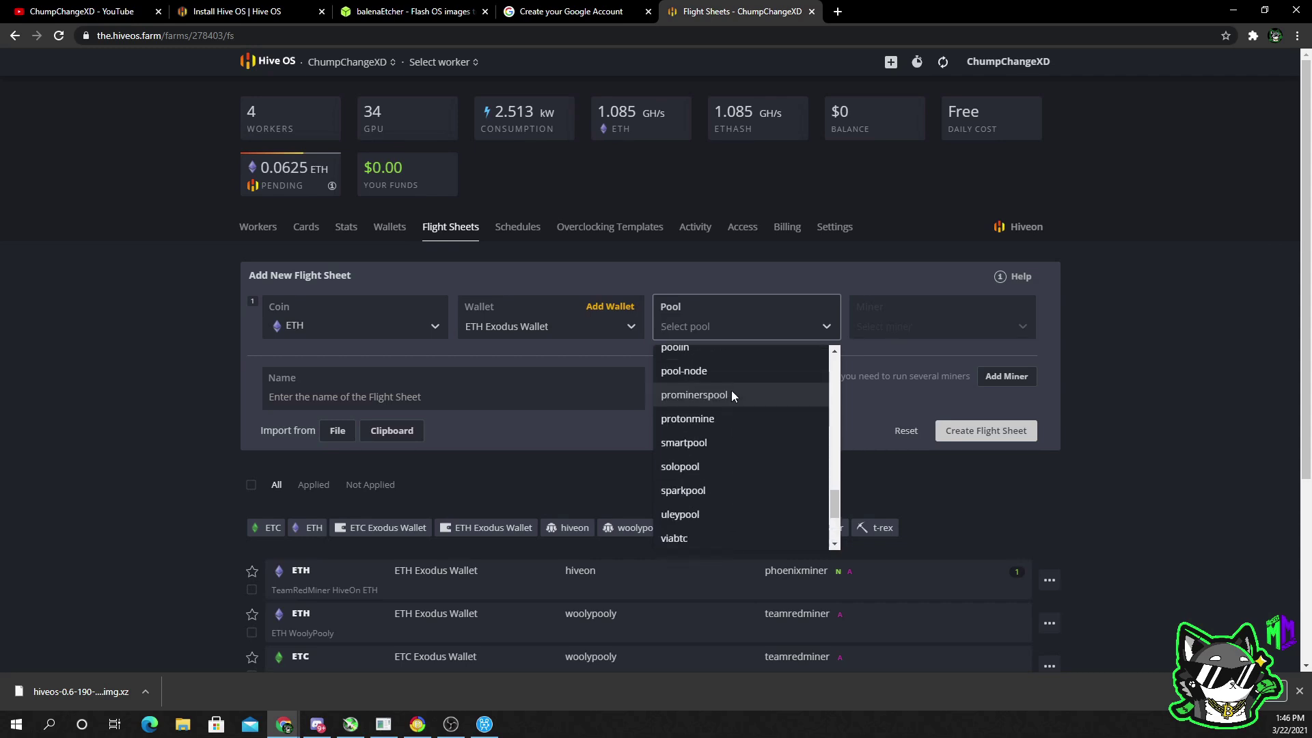
scroll(723, 375, up, 2)
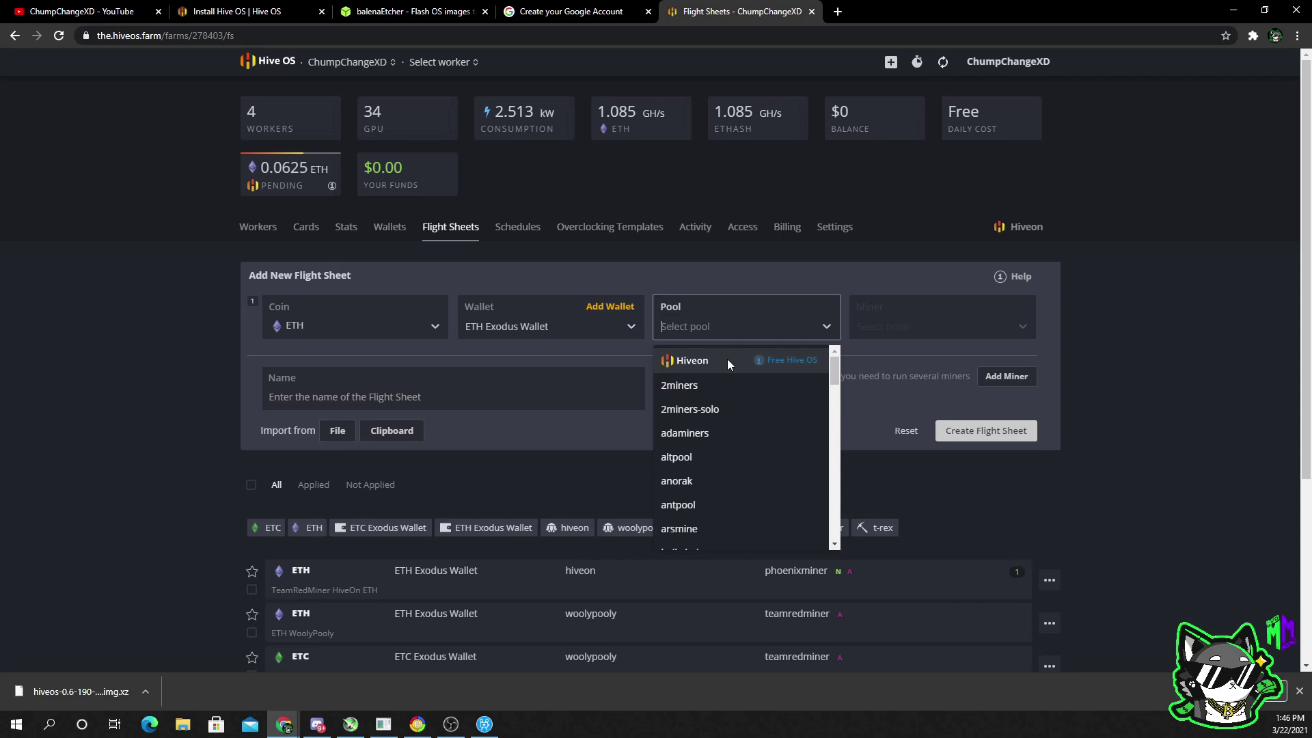
click(728, 359)
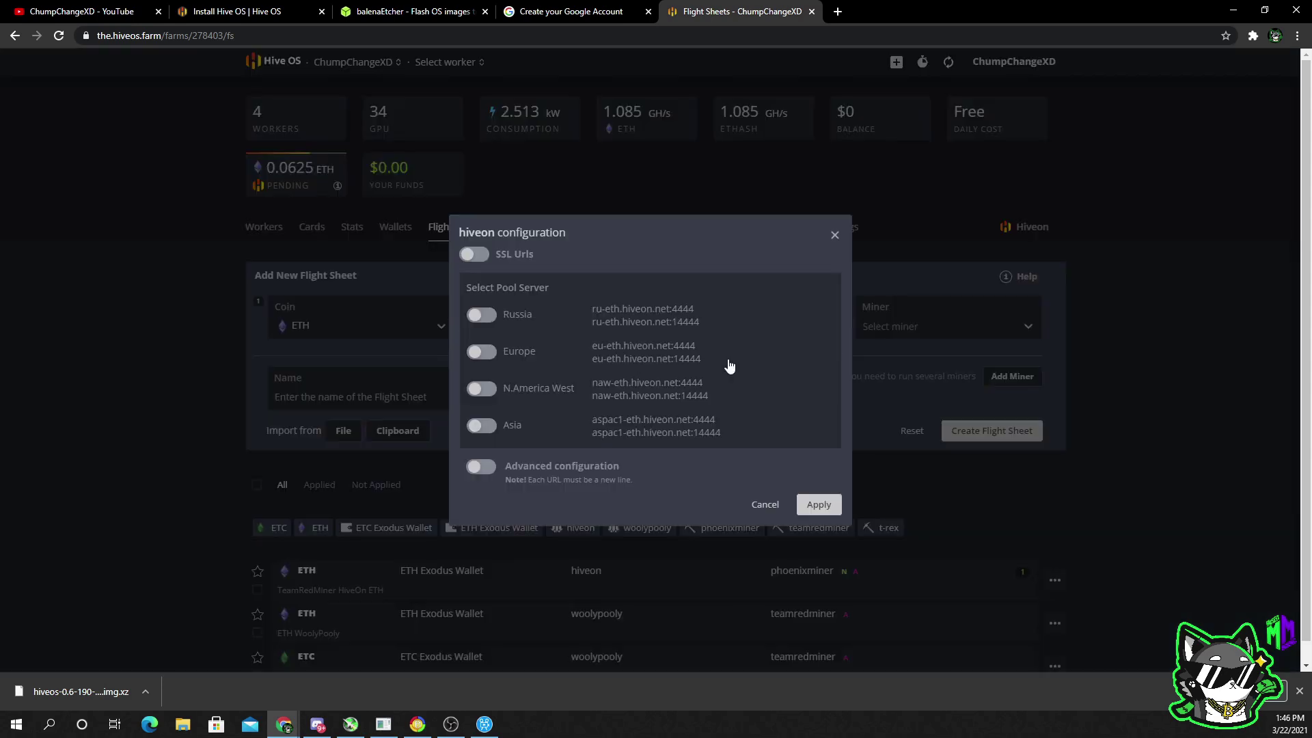
Enable the N.America West server for the Hiveon pool and apply it
click(480, 390)
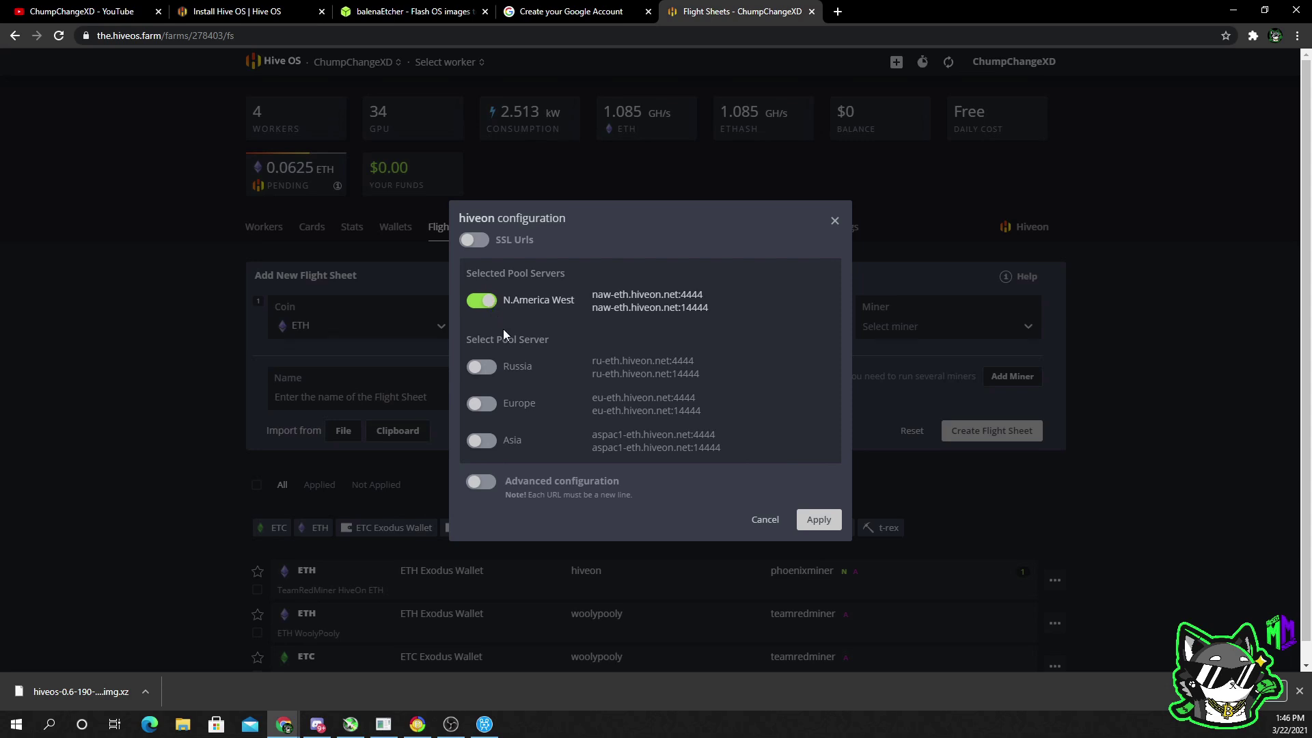
click(813, 526)
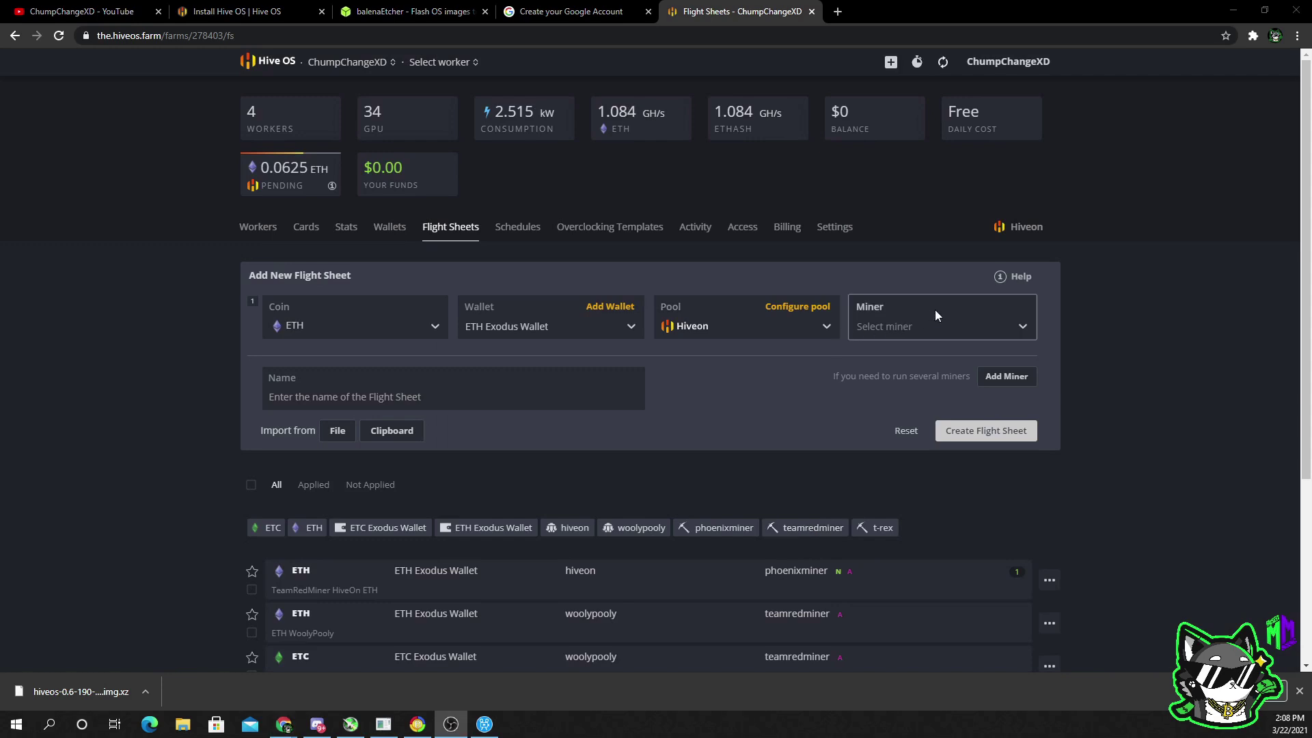
Pick PhoenixMiner as the miner, name the flight sheet 'Rig 1' and create it
click(953, 324)
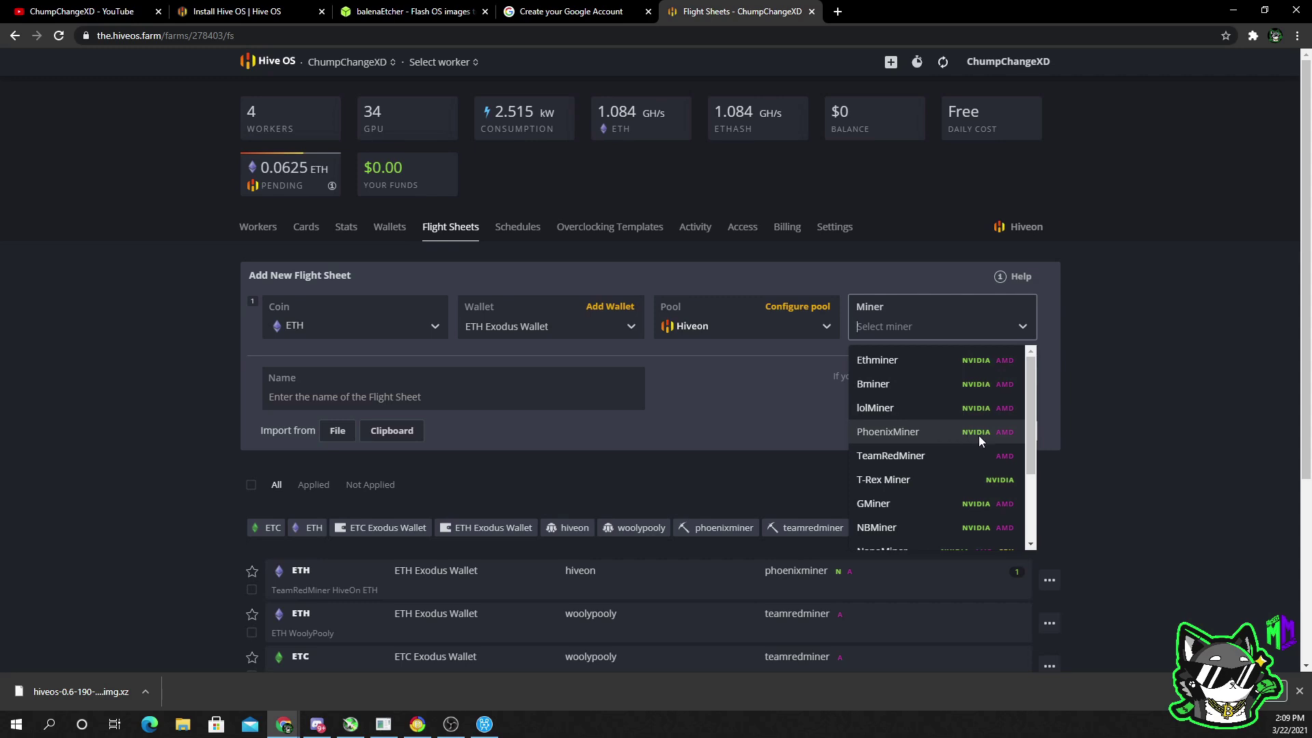
click(927, 433)
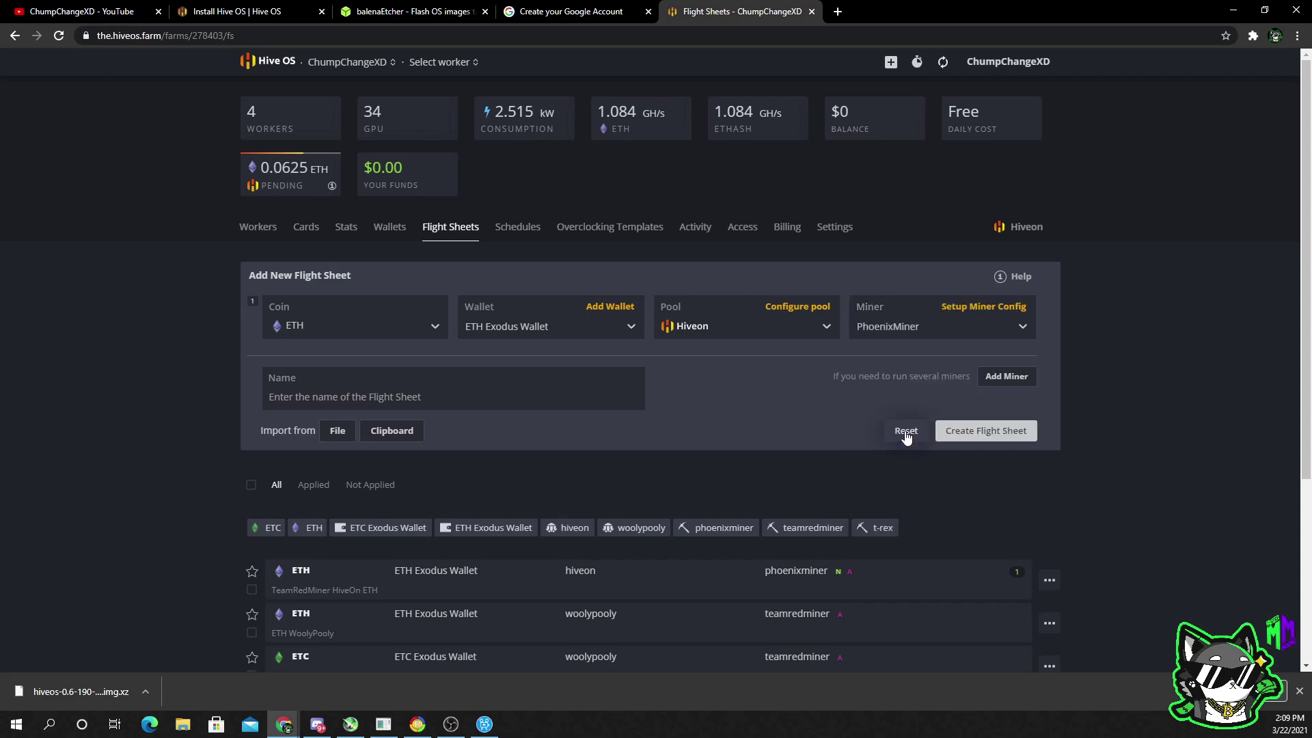
click(493, 409)
text(Rig 1)
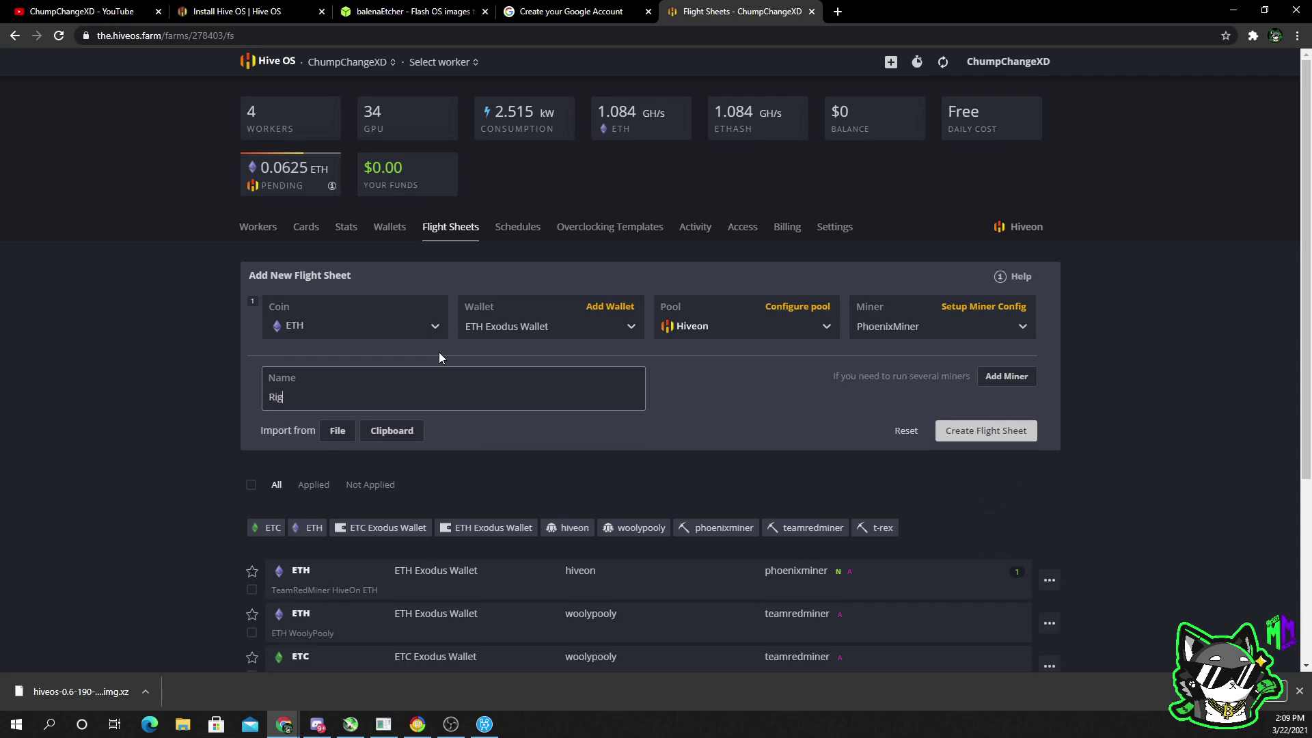
click(1010, 437)
scroll(956, 410, down, 5)
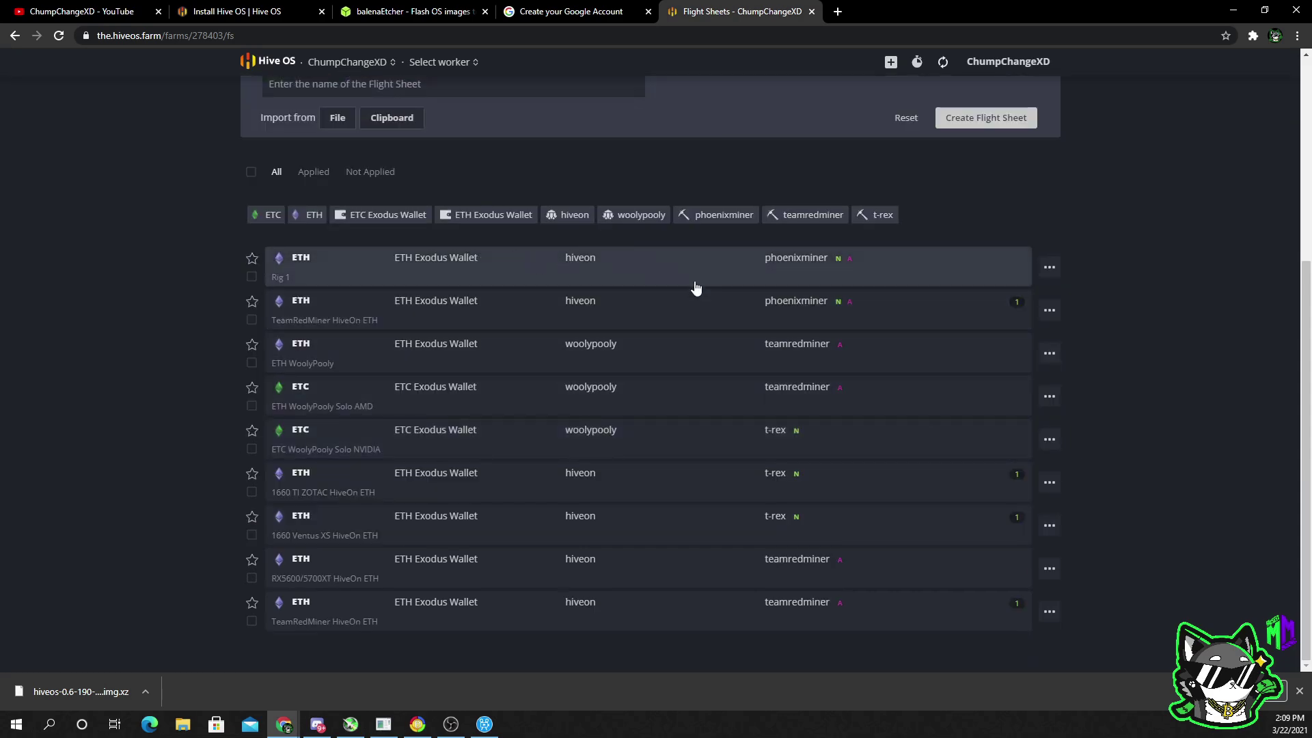
scroll(694, 287, up, 5)
Switch the first miner to TeamRedMiner and add a second miner row
click(946, 324)
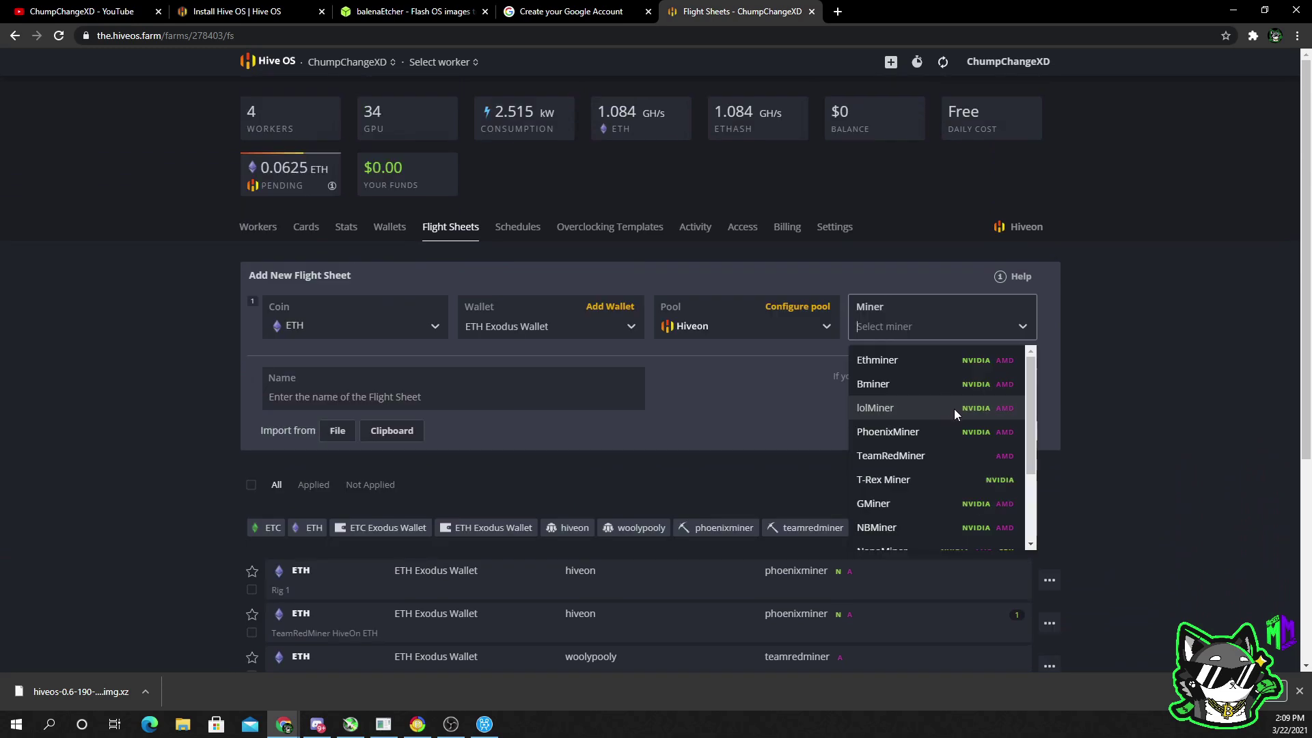
click(955, 461)
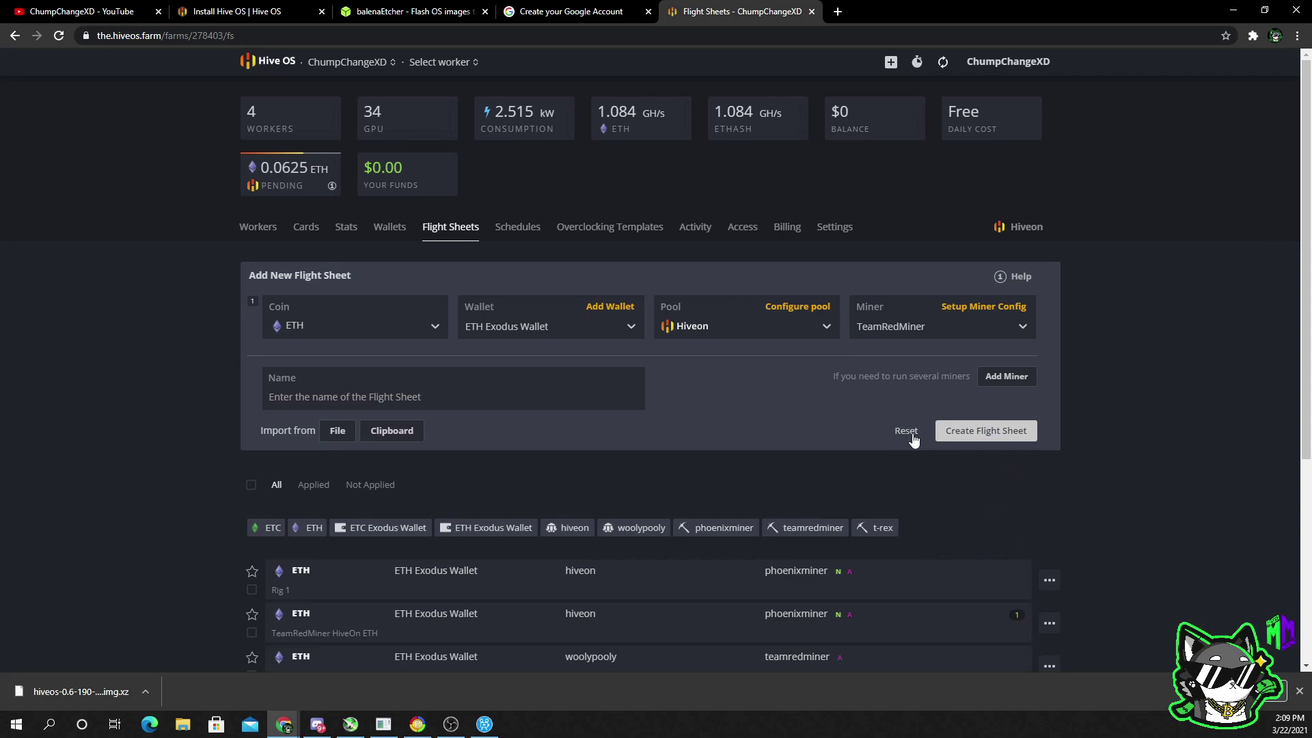
click(1004, 382)
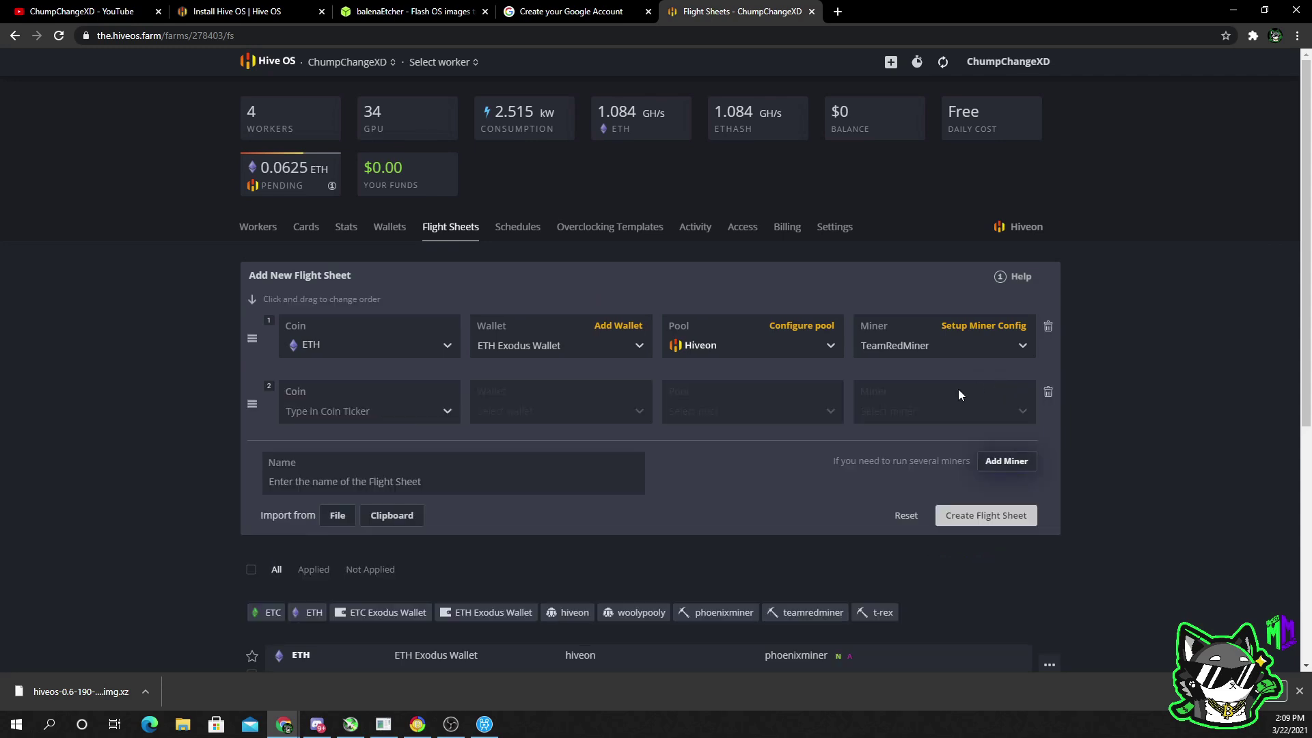
Set the second row to ETH coin, ETH Exodus Wallet and the Hiveon pool
click(367, 420)
click(337, 470)
click(481, 410)
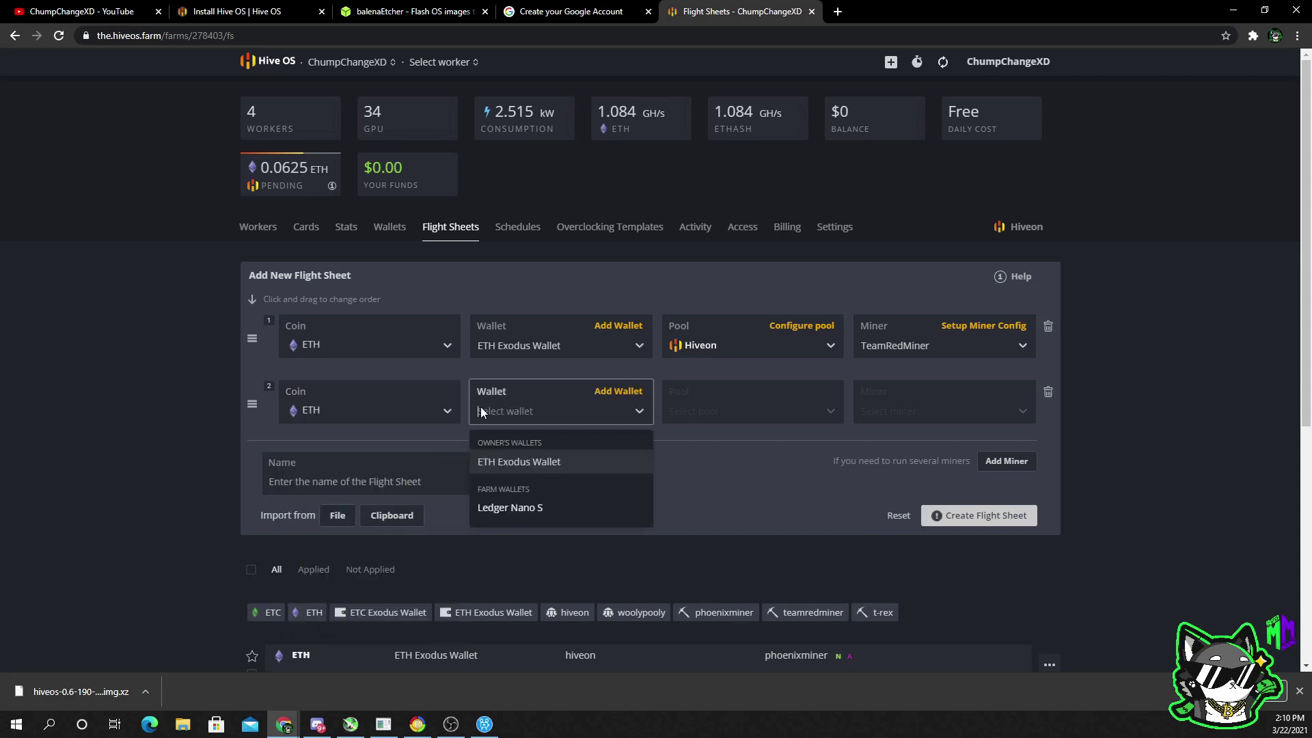
click(505, 467)
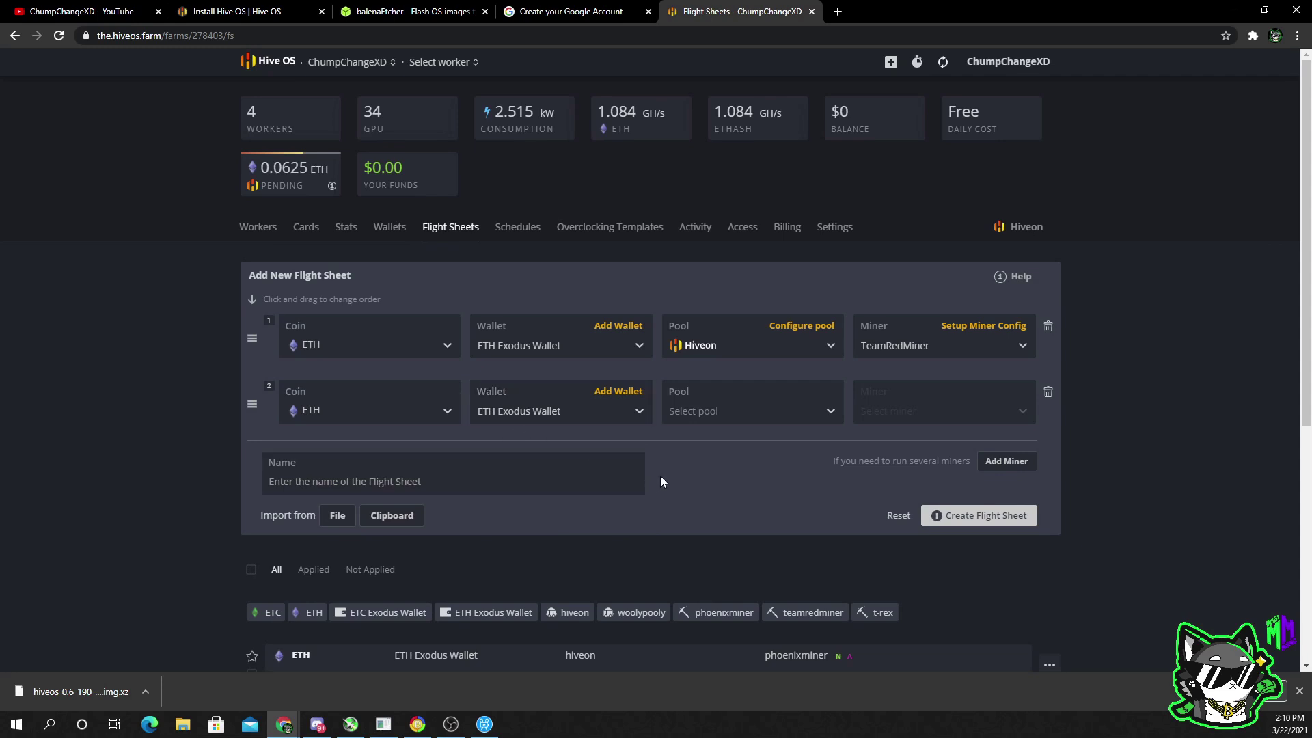
click(704, 412)
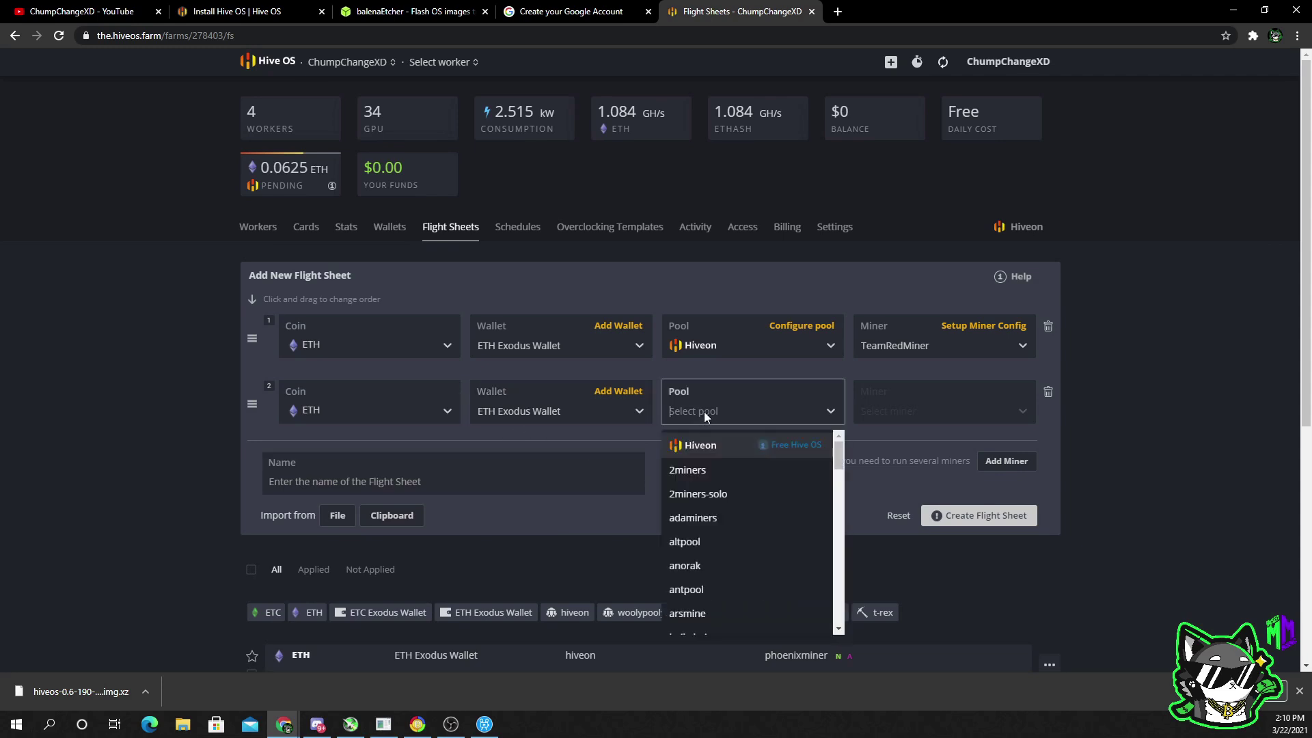
click(715, 445)
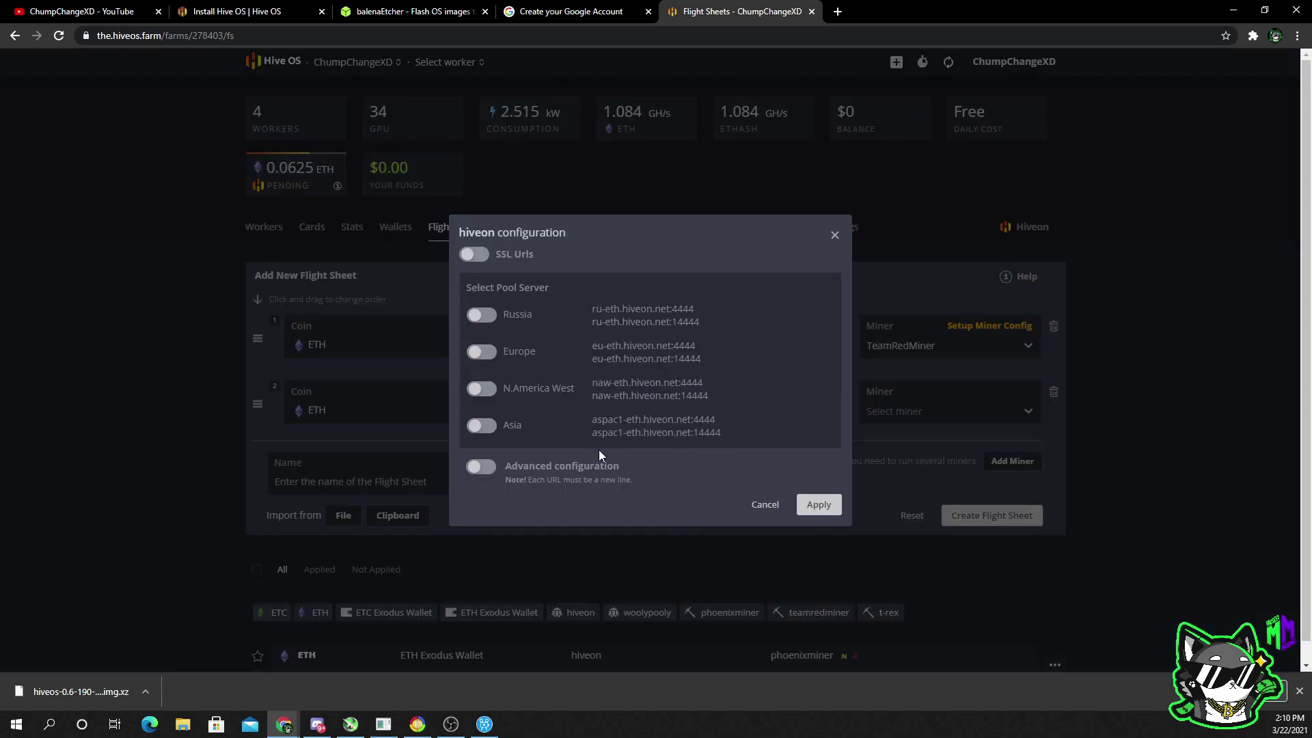
click(819, 505)
Choose T-Rex Miner for the second row and bring up its miner config
click(922, 413)
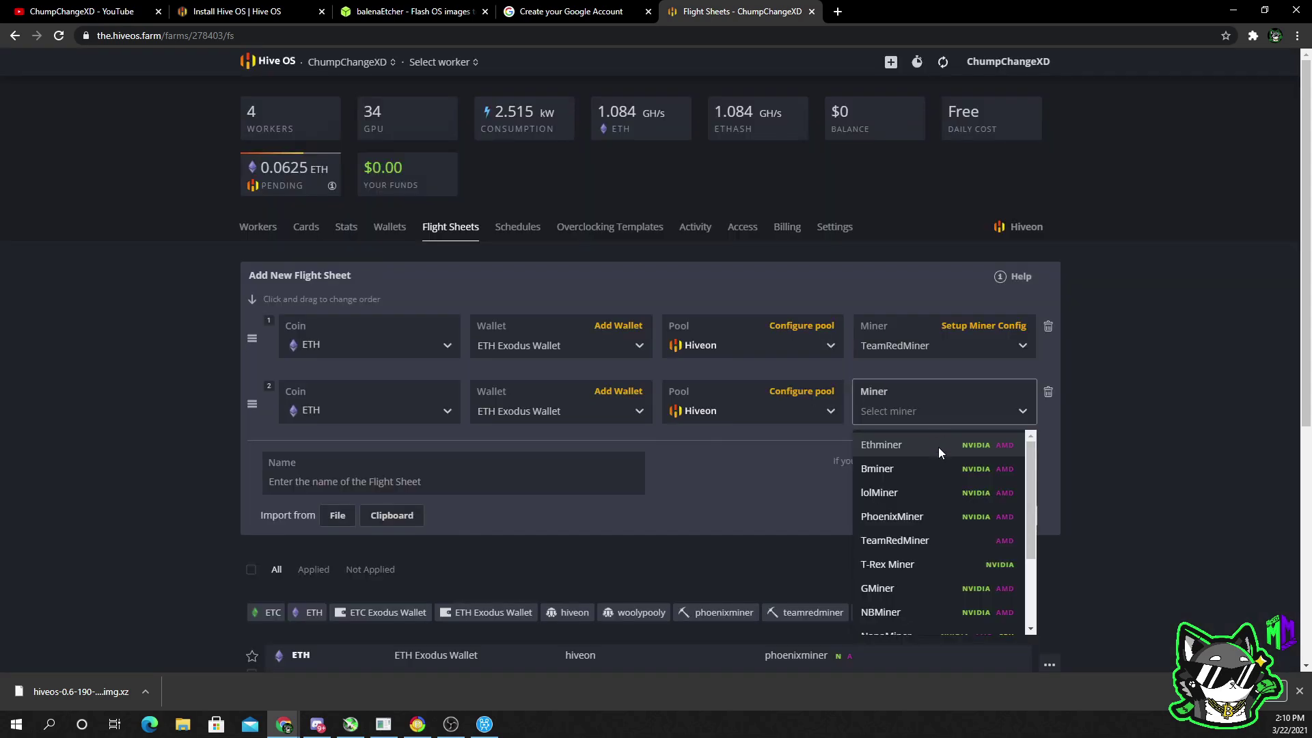
click(929, 563)
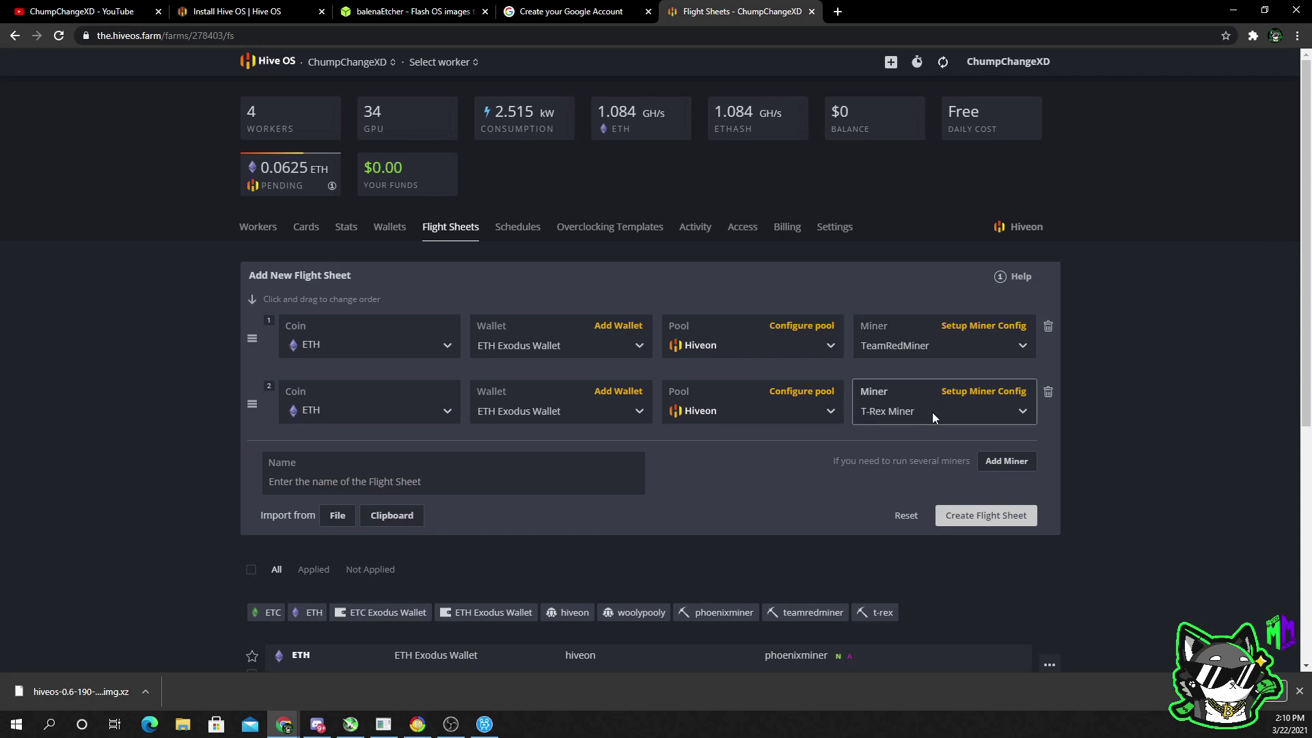
click(1000, 400)
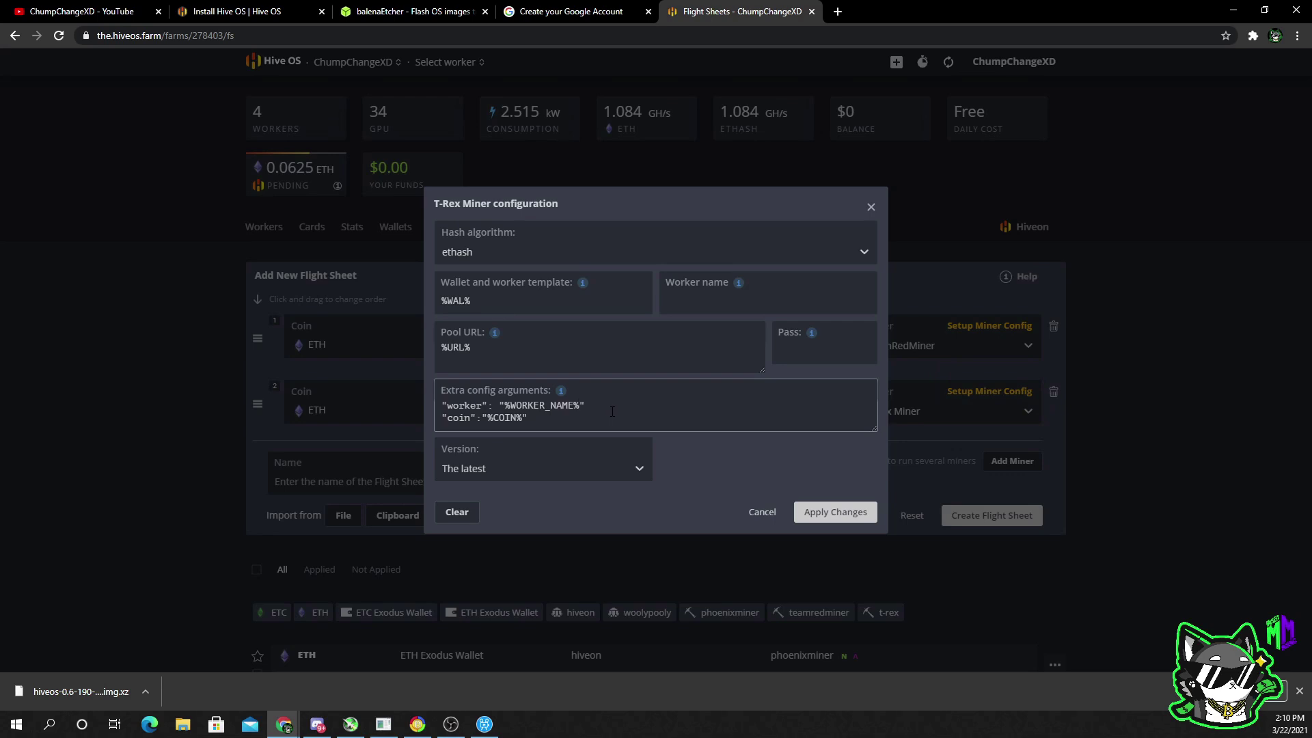
Append 2 after %WORKER_NAME% in T-Rex's extra arguments and create the 'Mixed Rig' flight sheet
text(2)
click(798, 506)
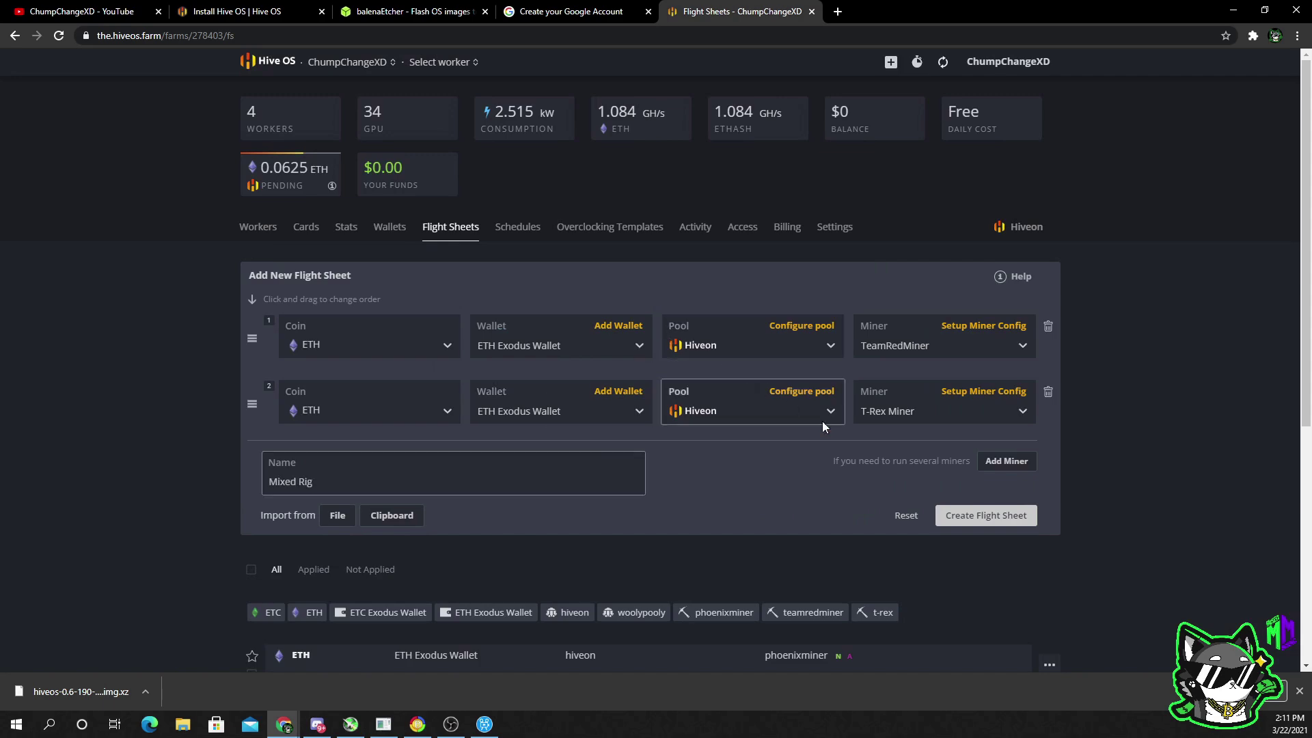
click(960, 524)
scroll(983, 523, down, 5)
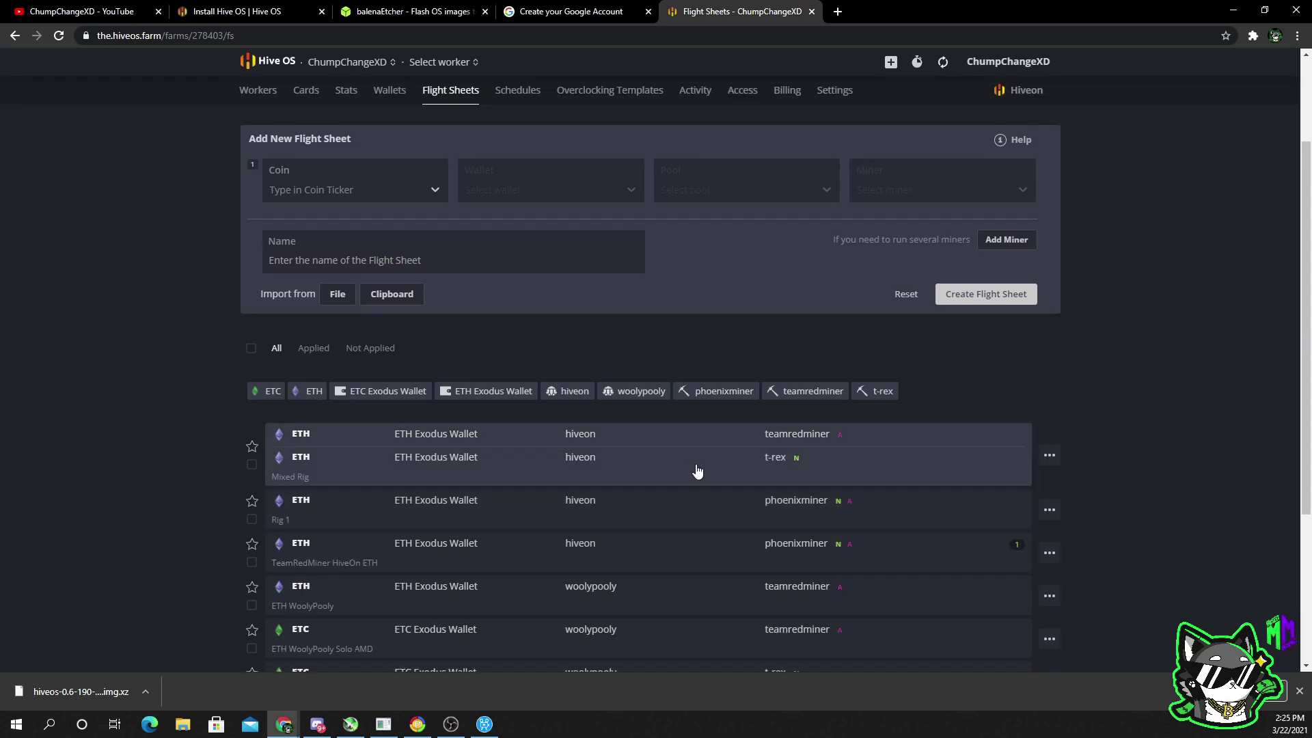
Open the RX580 Rig from Workers and review its twelve RX 580 GPUs totalling 362.3 MH
click(259, 91)
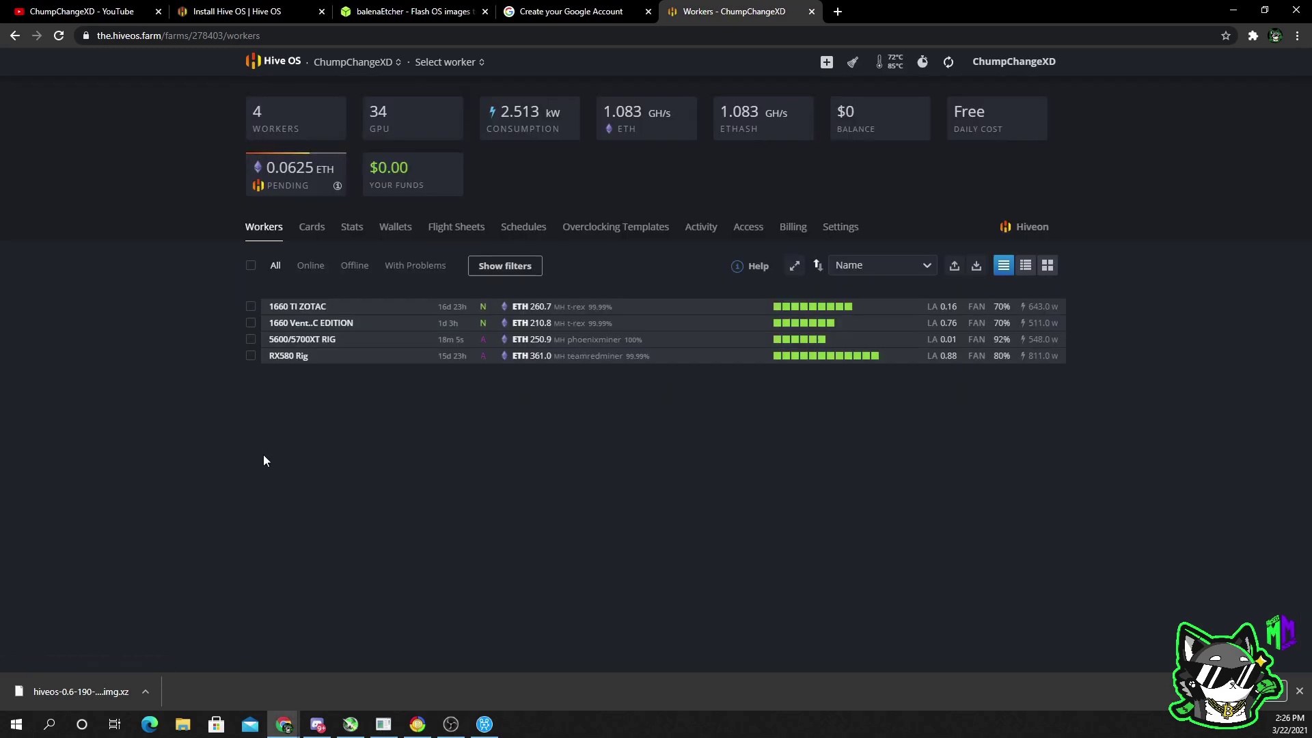
click(289, 354)
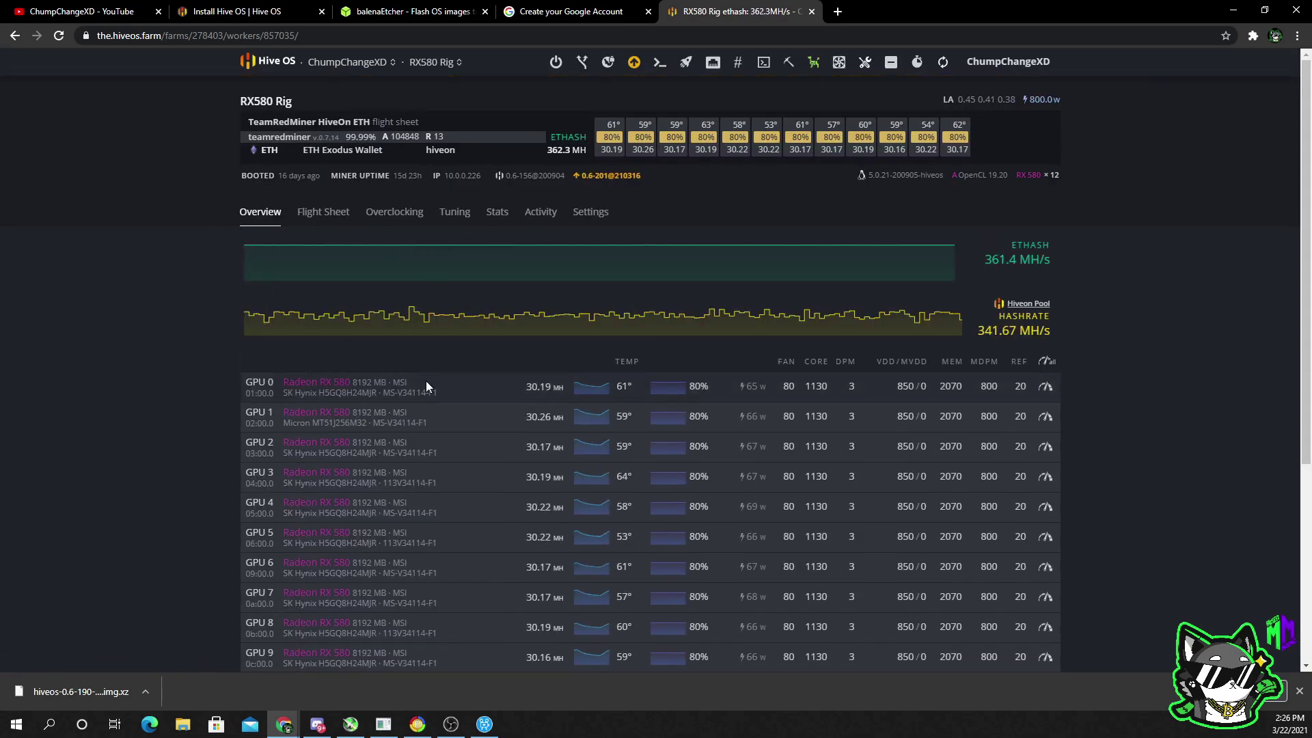
scroll(437, 386, down, 2)
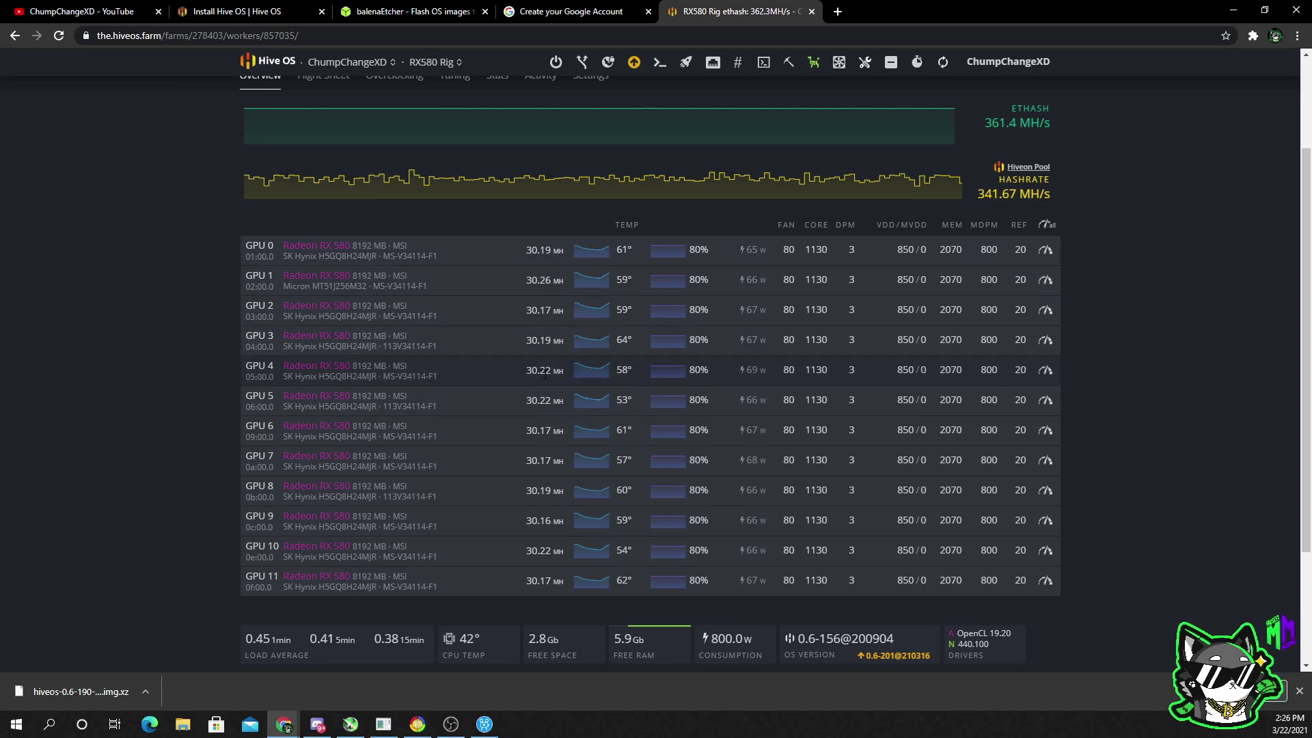
scroll(544, 318, up, 2)
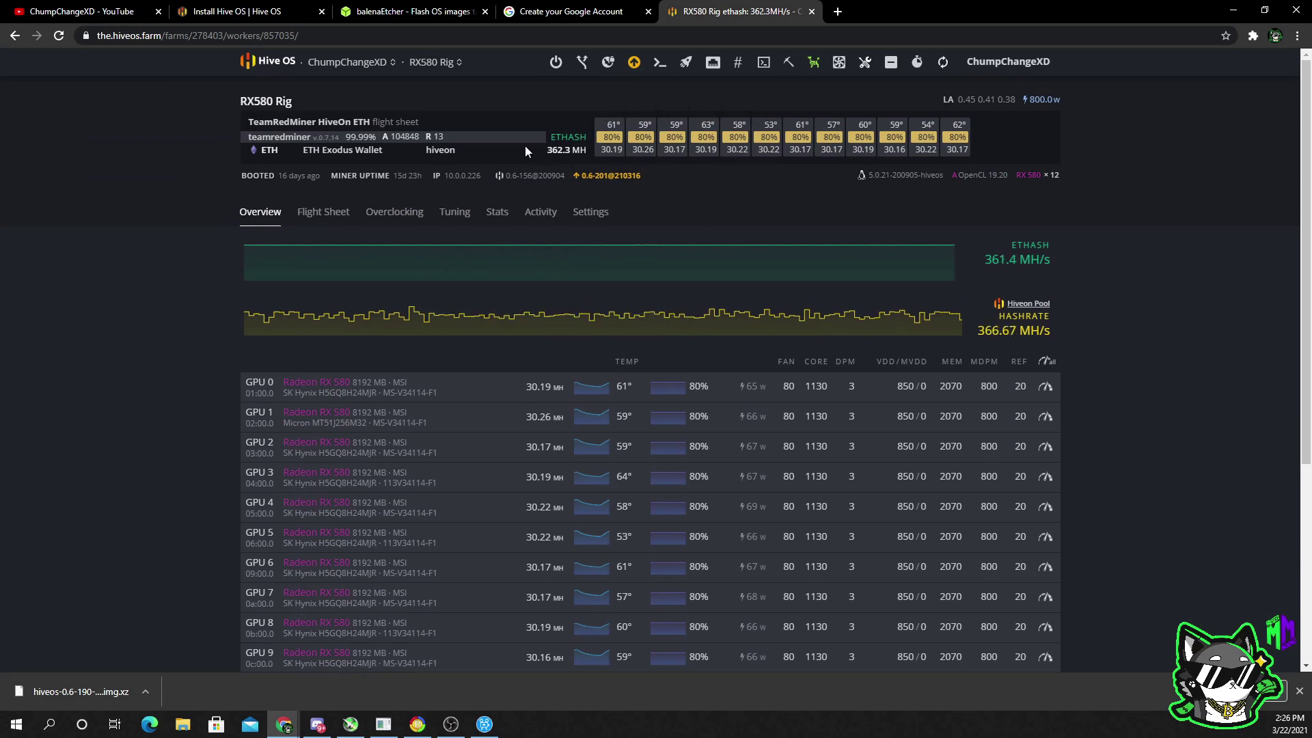
Check the rig's flight sheets, then open GPU 0's overclock config (1130 core, 2070 memory)
click(328, 218)
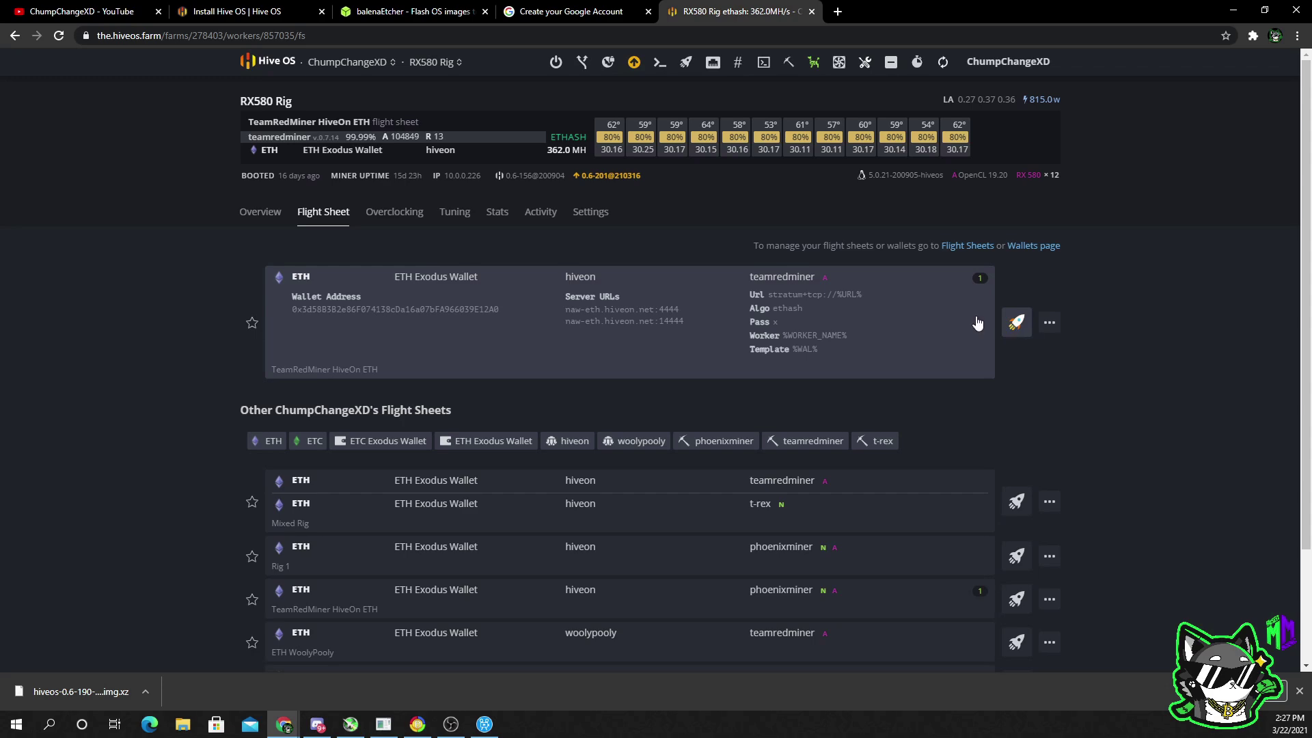
click(262, 213)
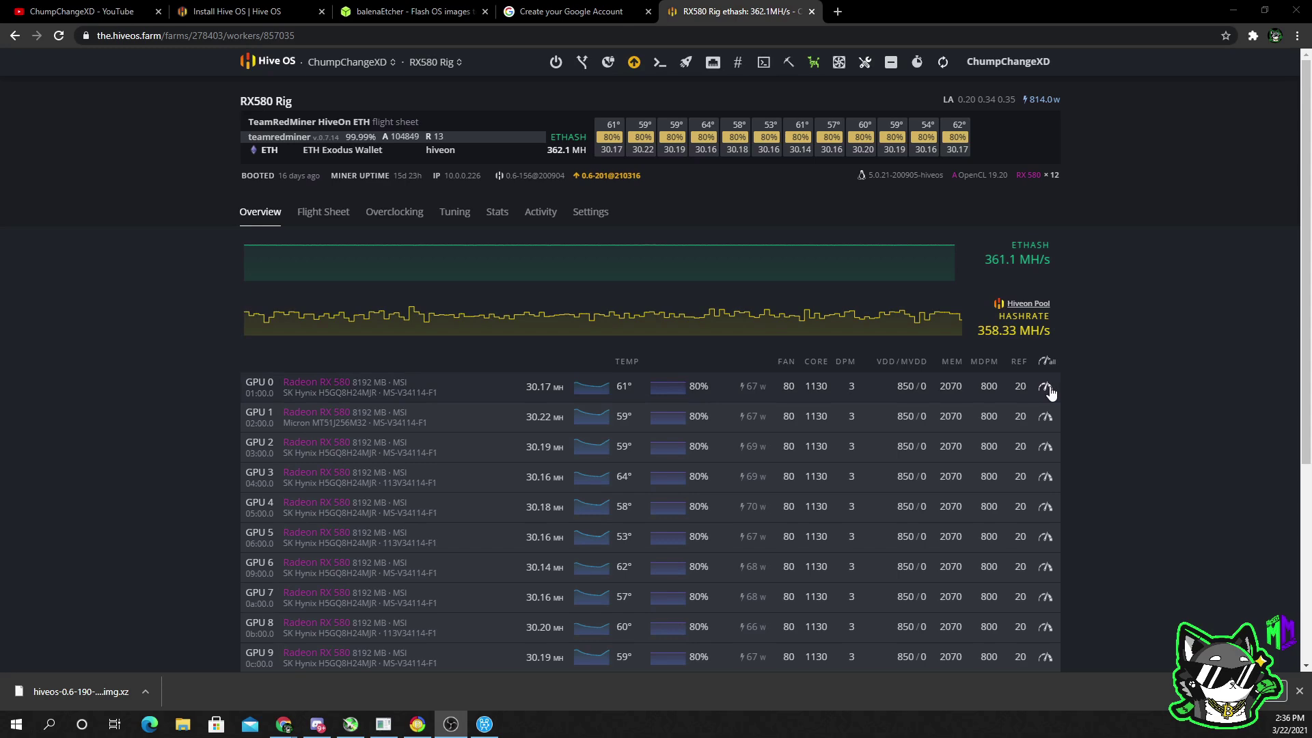
click(1046, 388)
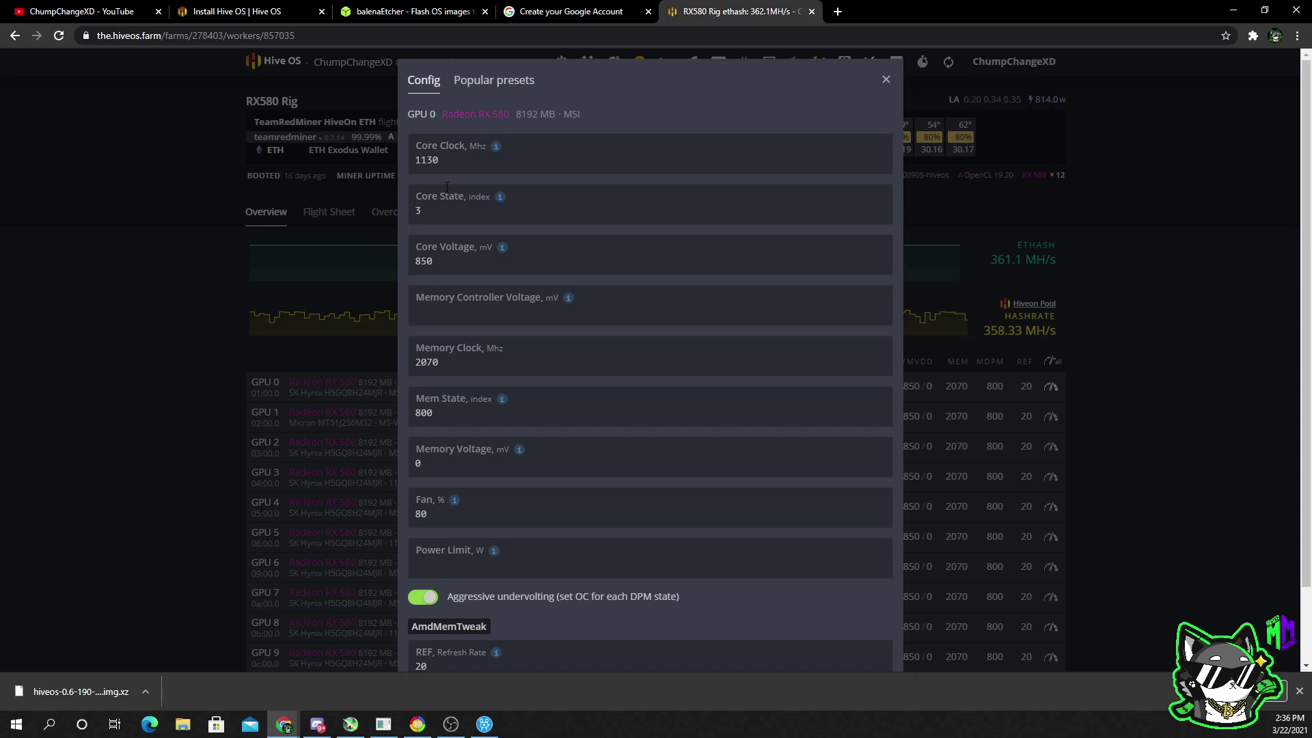
click(465, 145)
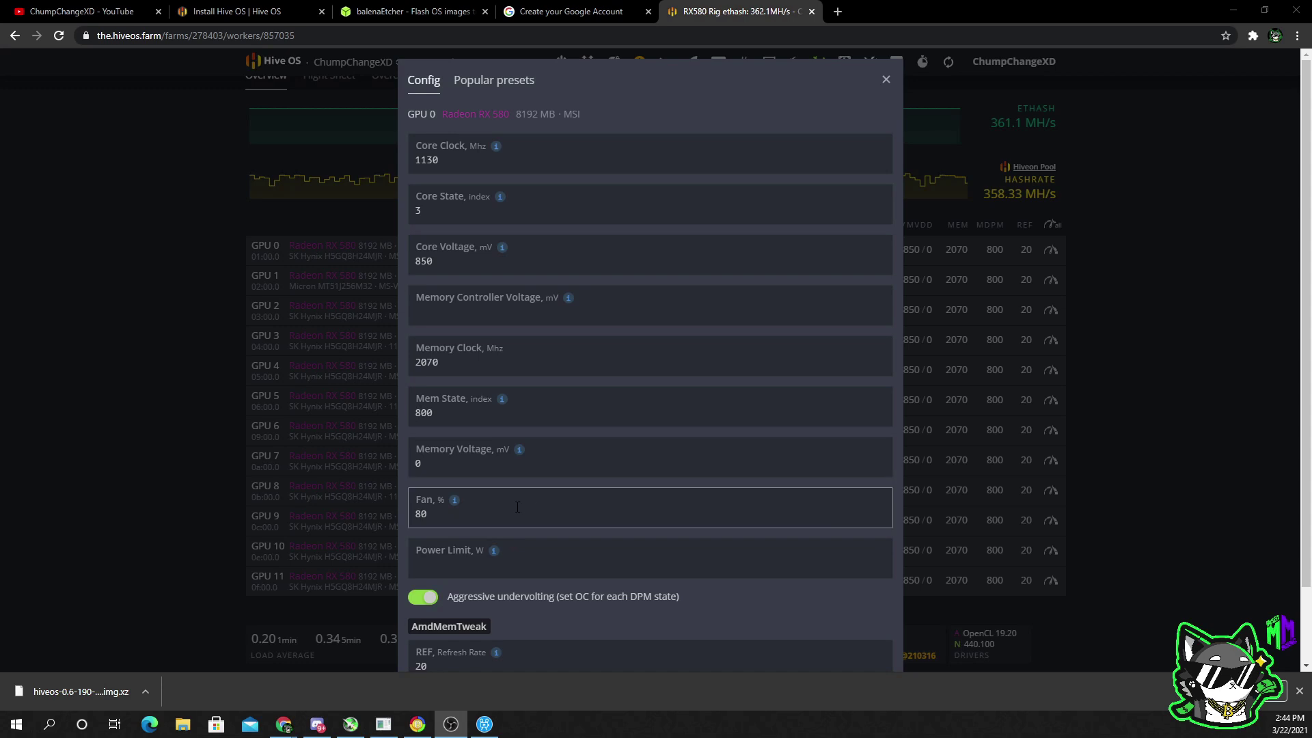
scroll(642, 384, down, 2)
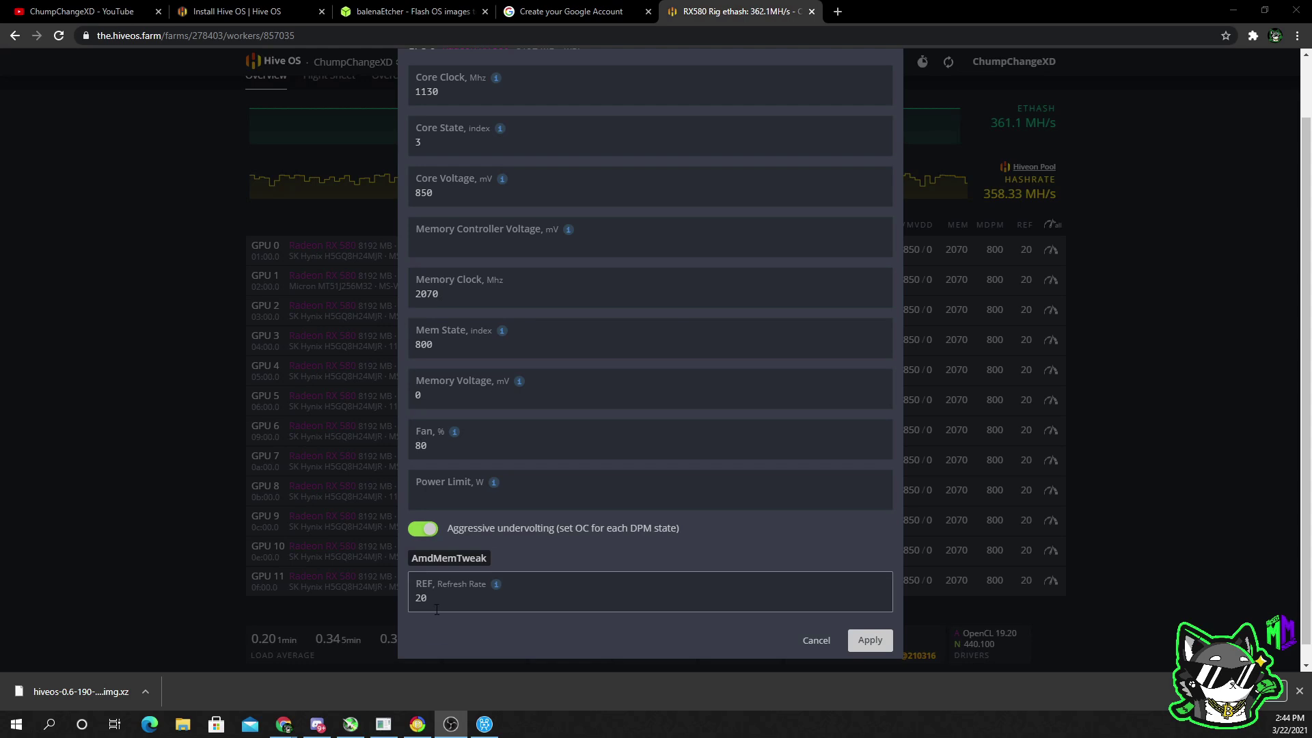
scroll(461, 437, up, 2)
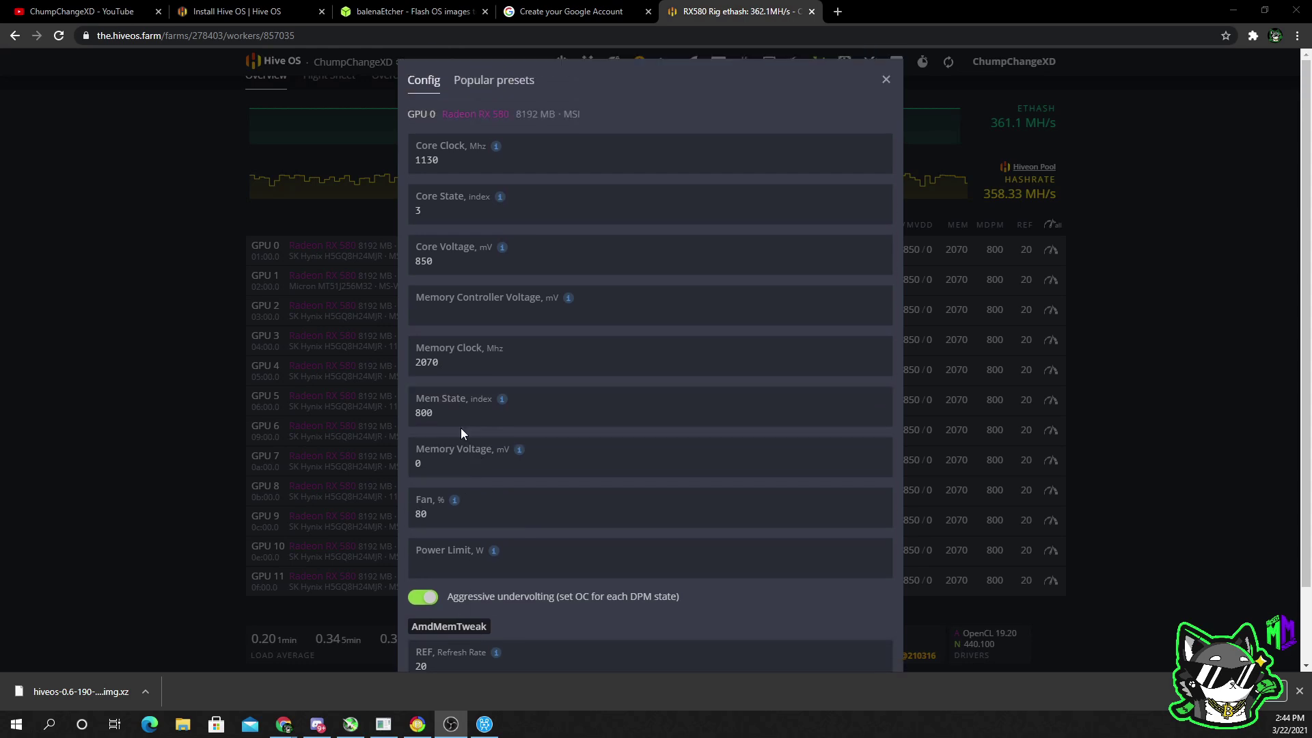
double_click(420, 413)
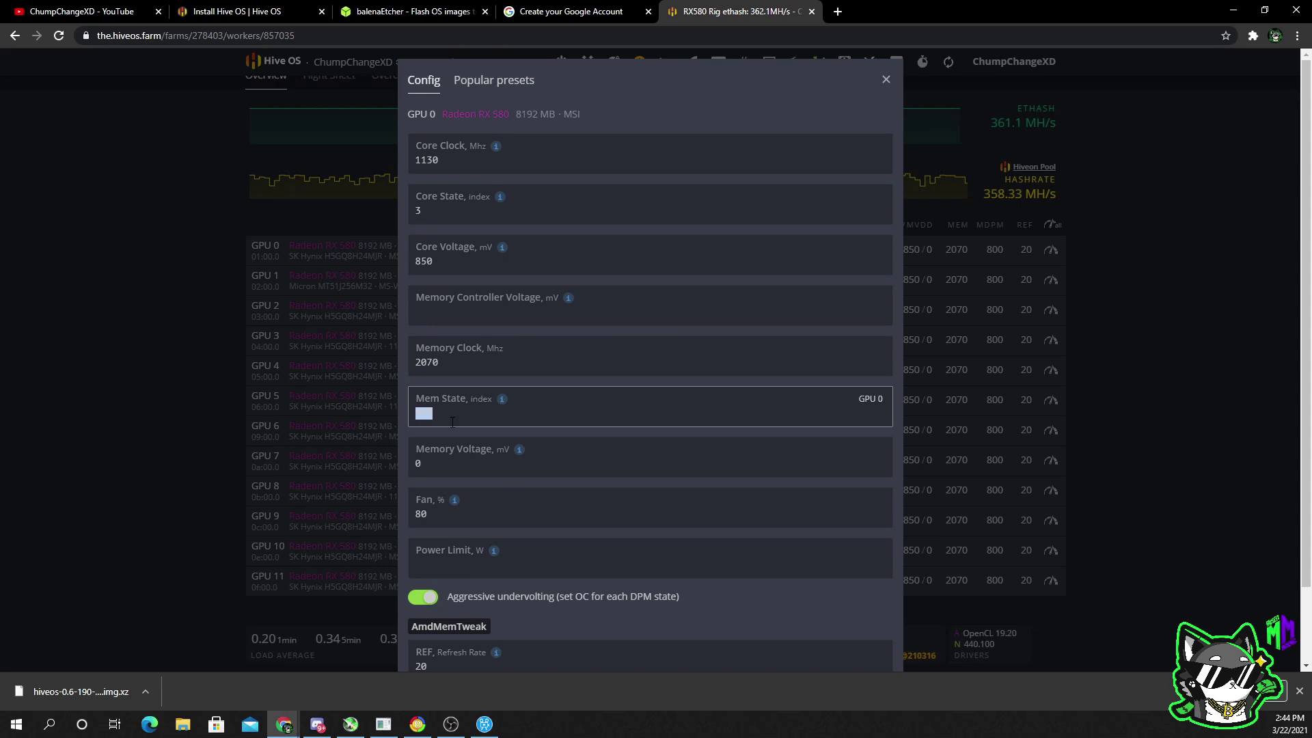
click(452, 422)
click(502, 174)
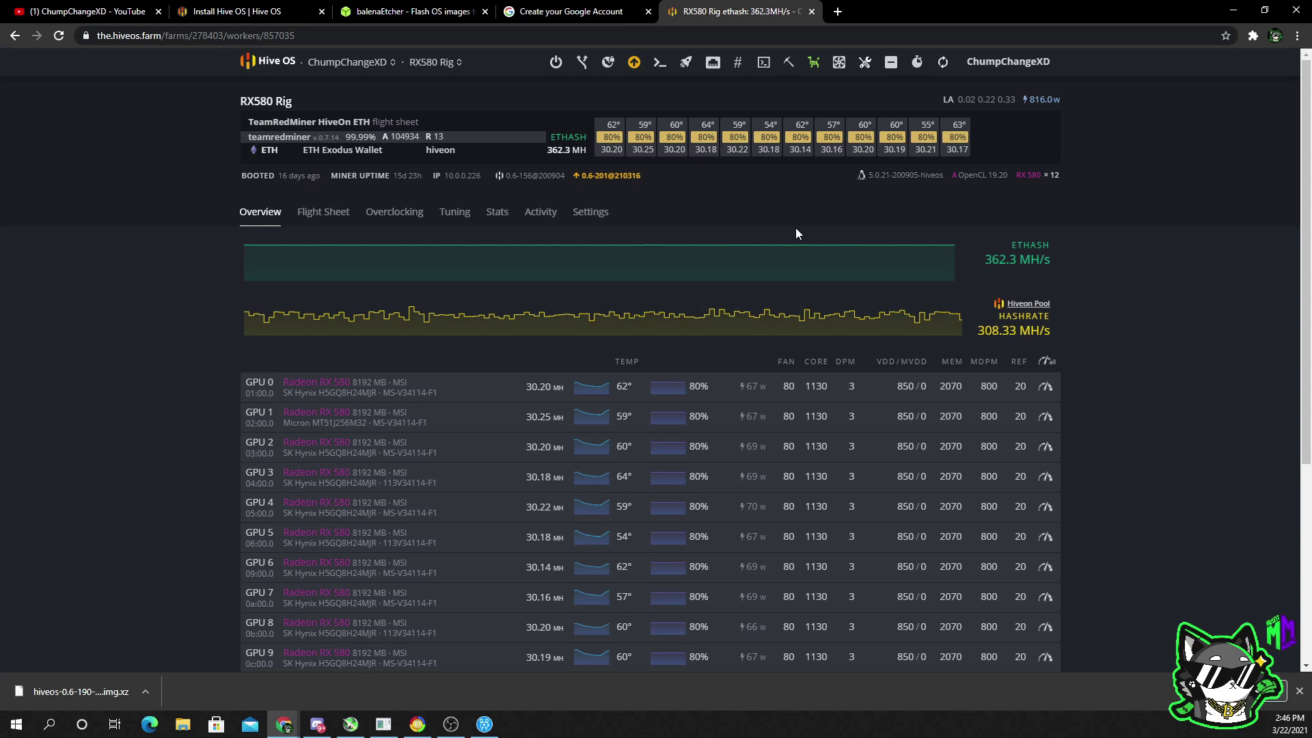
Leave the RX580 Rig page and return to the farm overview
click(261, 62)
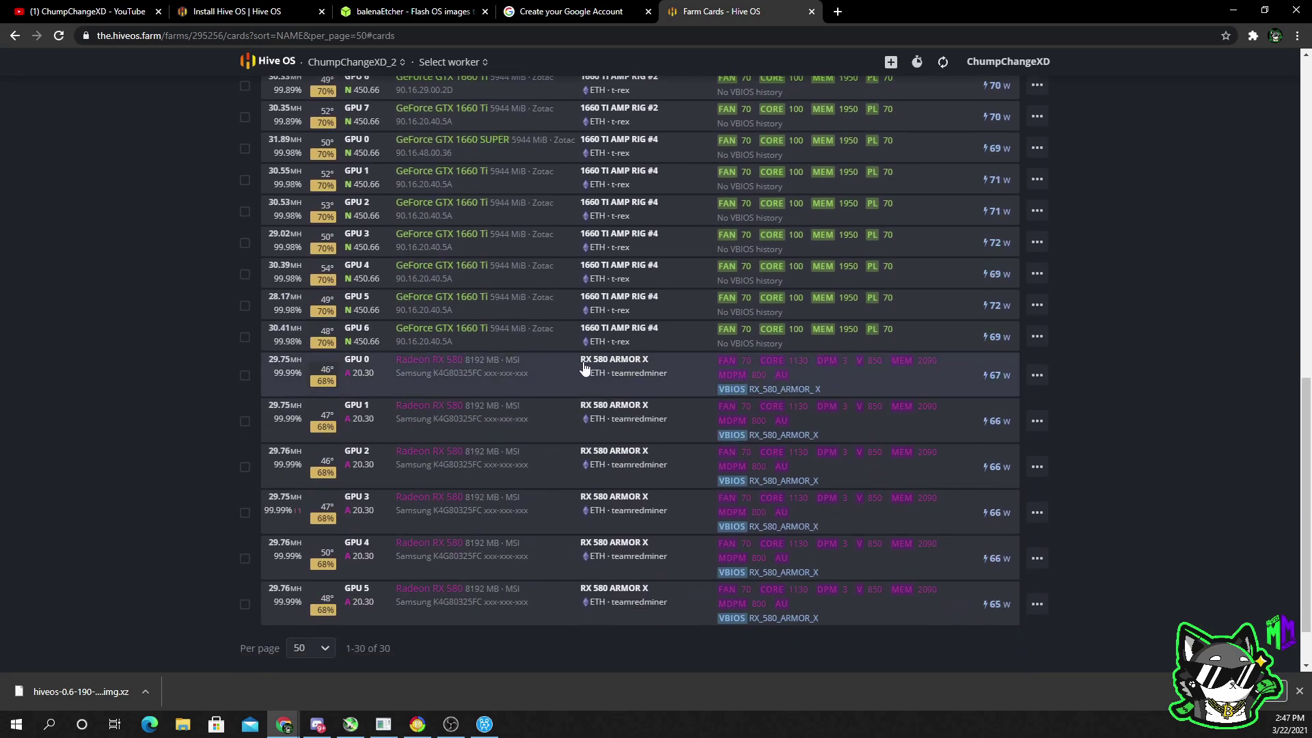
Choose Download VBIOS from the RX 580 GPU 0 card's options menu
click(1039, 375)
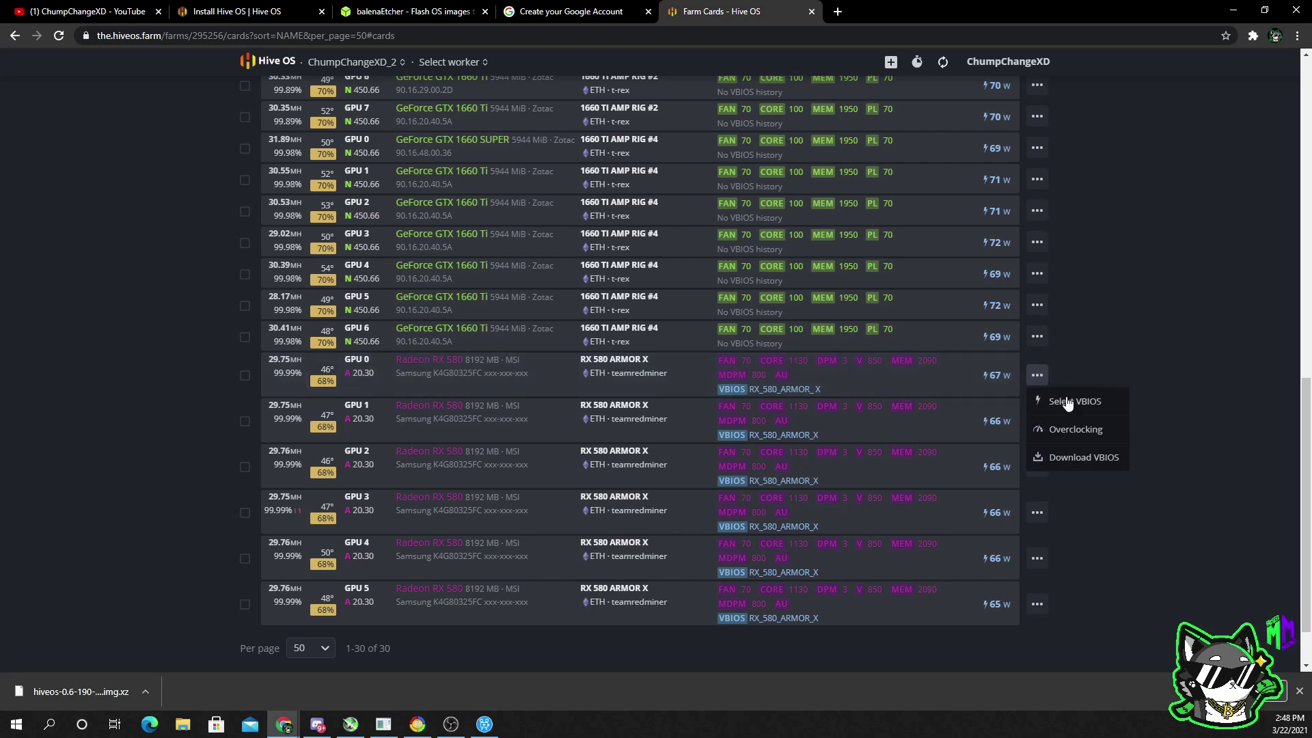
click(1084, 458)
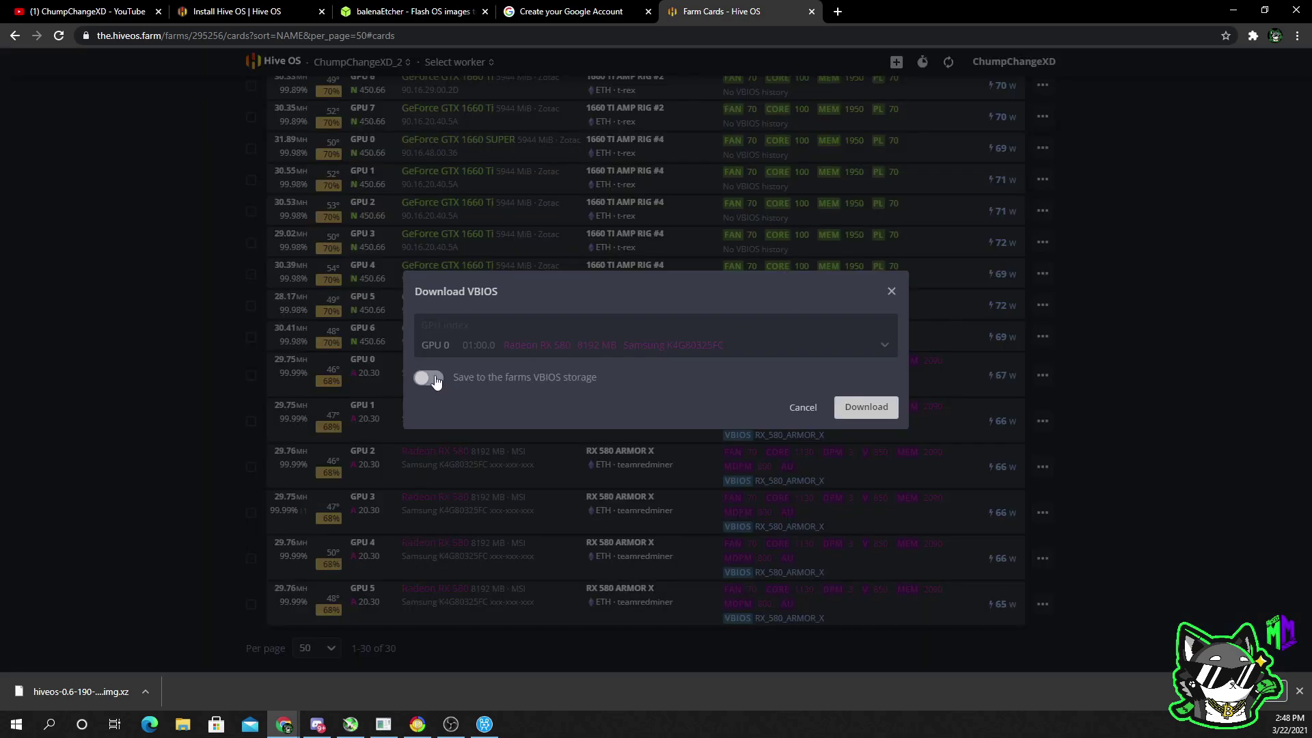
Dismiss the download and list the six original and six modded RX_580_ARMOR_X ROMs in VBIOS ROM Storage
click(890, 292)
scroll(853, 462, up, 3)
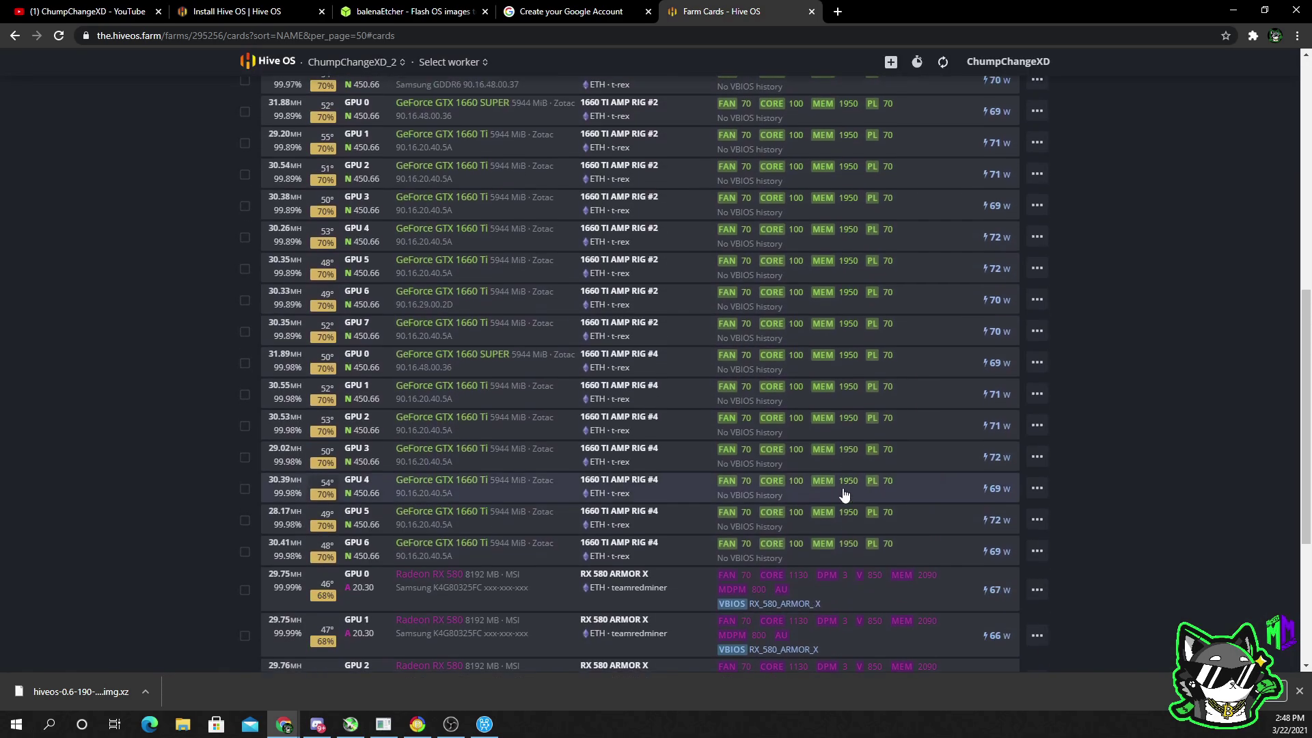
scroll(847, 499, up, 7)
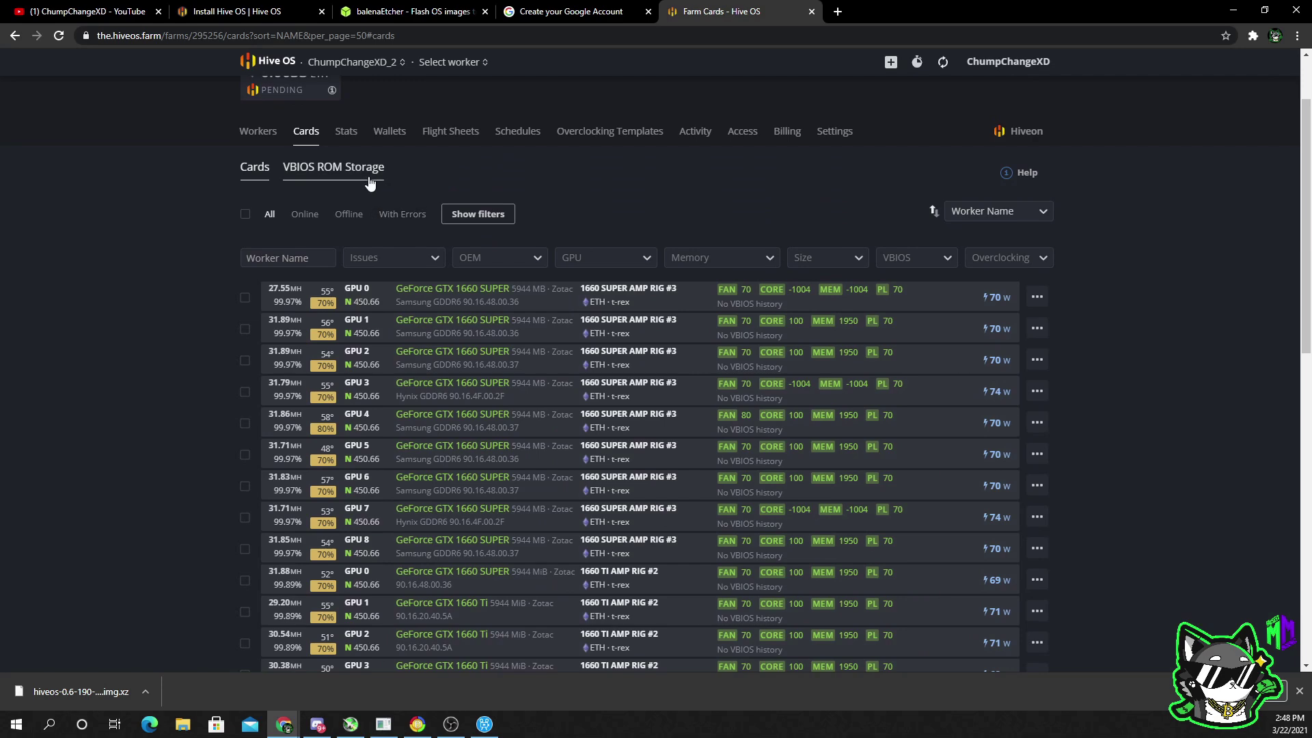
click(370, 179)
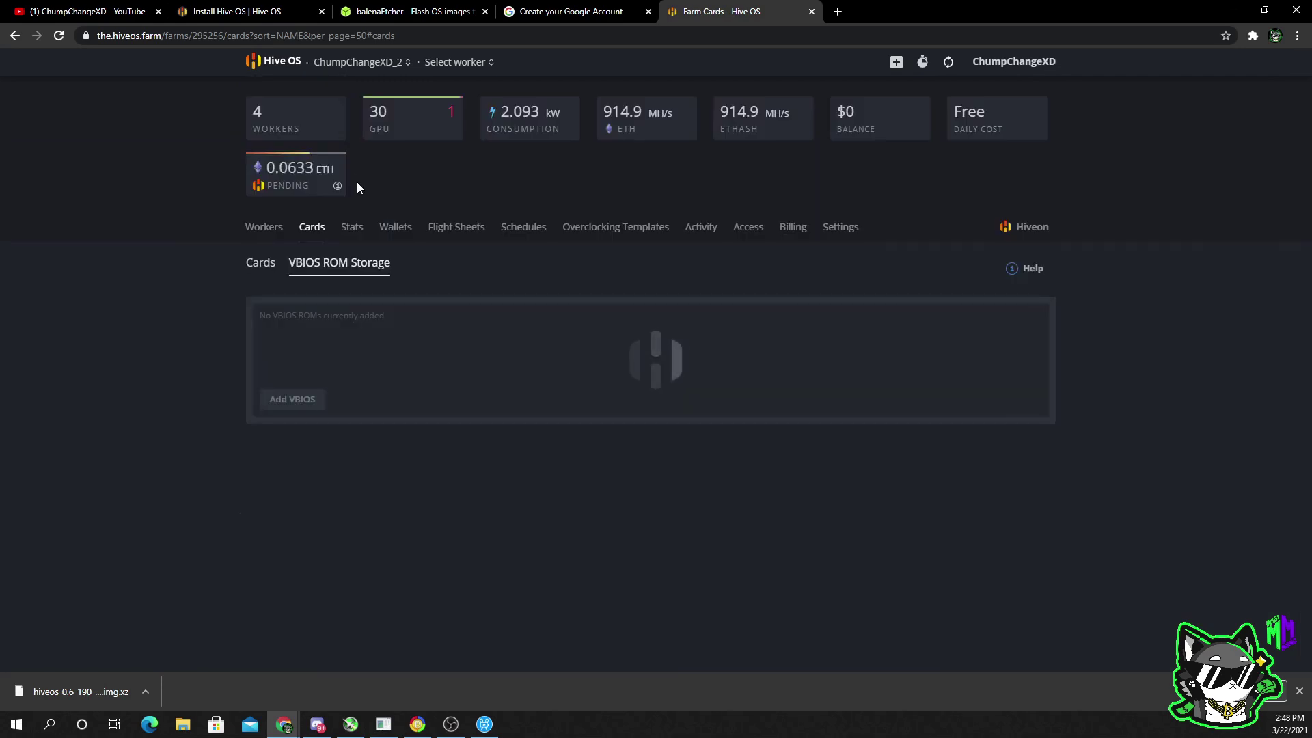
scroll(490, 403, down, 2)
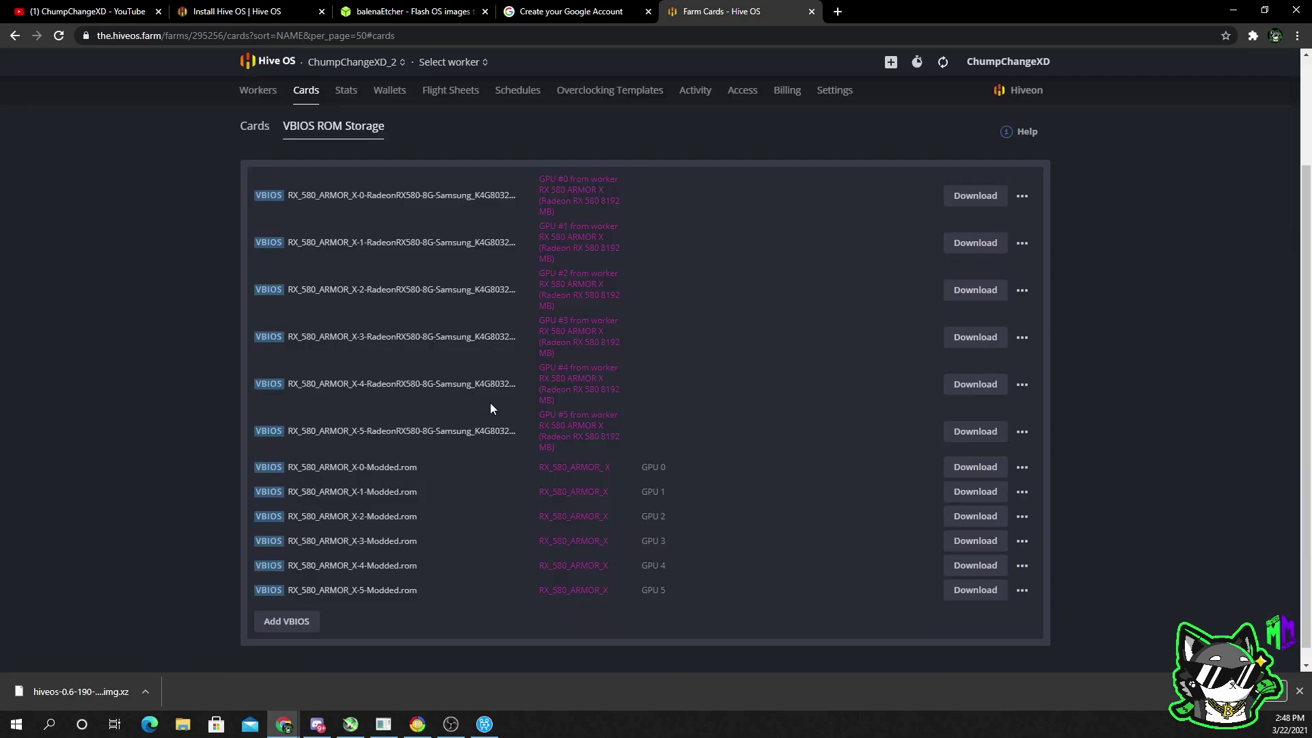